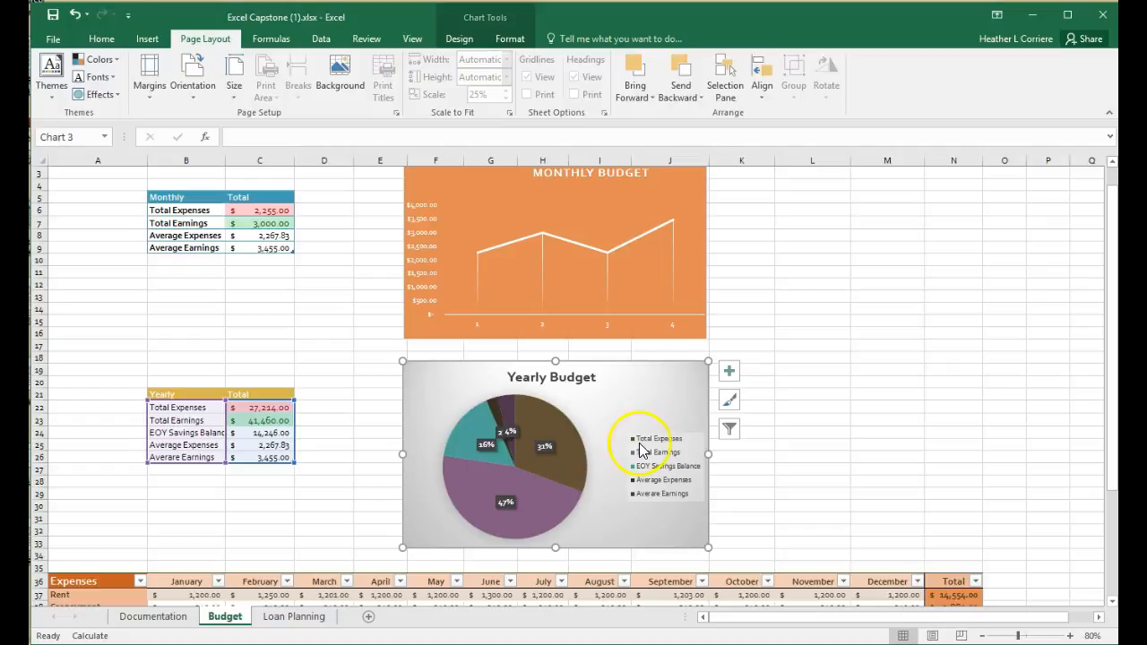
- Undo the last few changes to the Yearly Budget pie chart
click(73, 18)
click(73, 18)
click(73, 18)
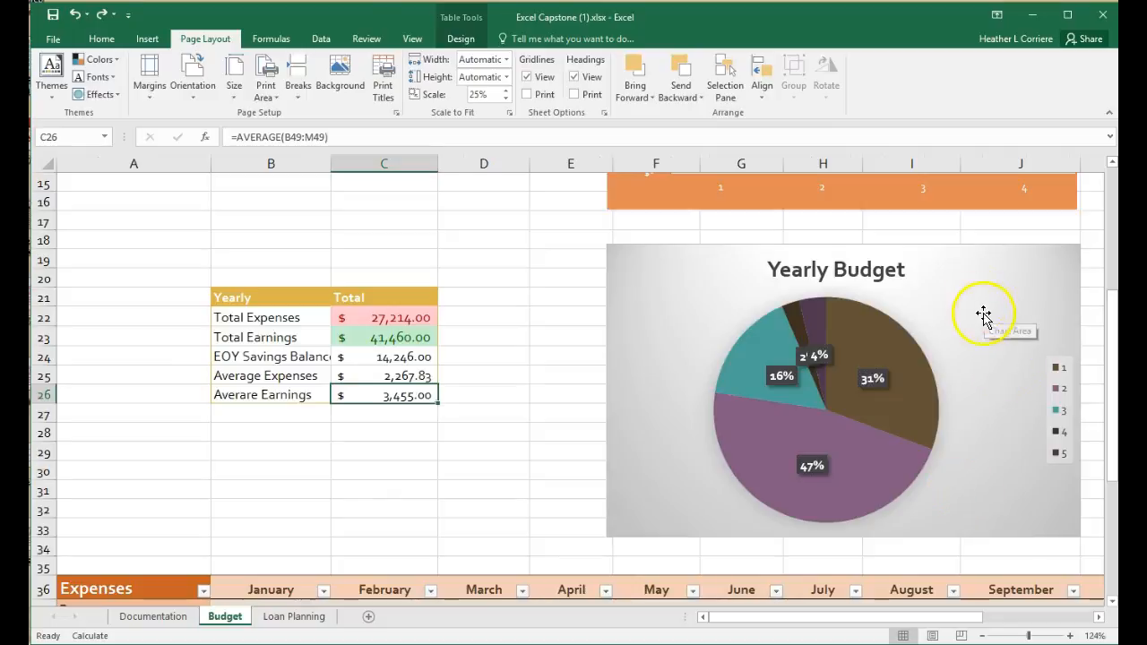
click(982, 295)
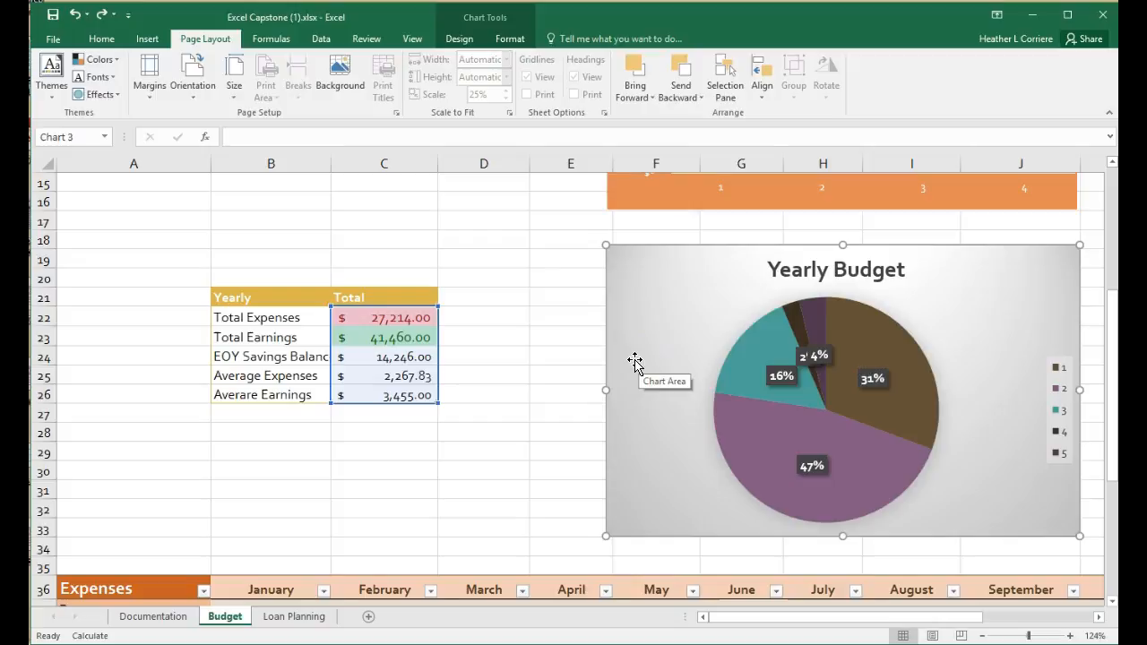
- Delete the Yearly Budget pie chart from the Budget sheet
scroll(634, 361, down, 1)
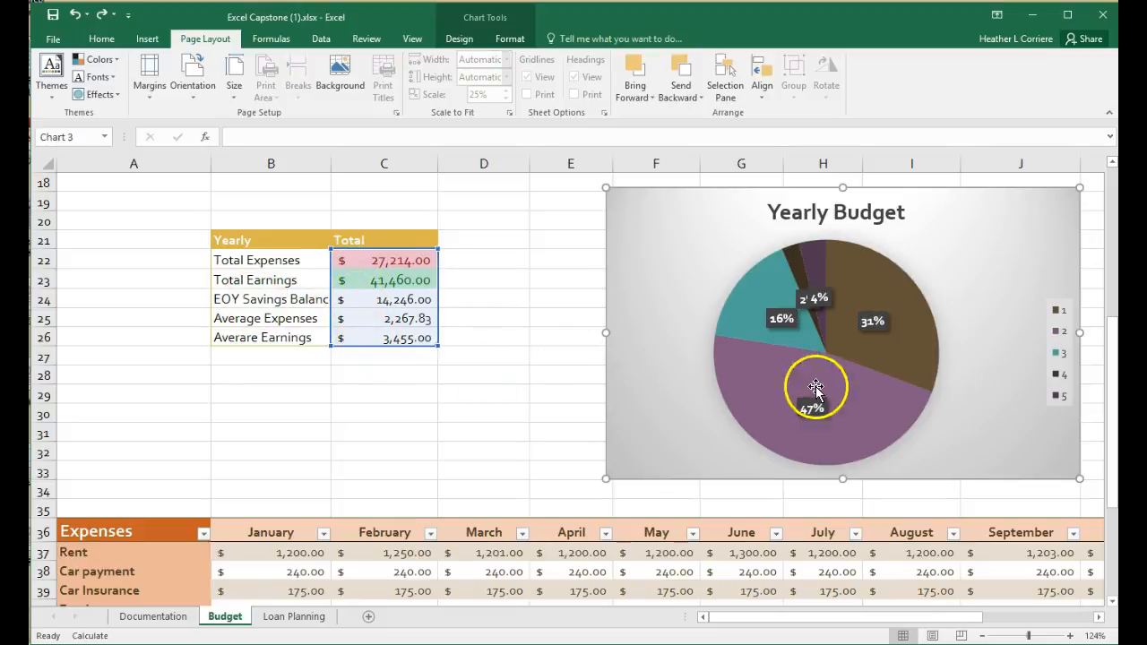
scroll(430, 314, down, 2)
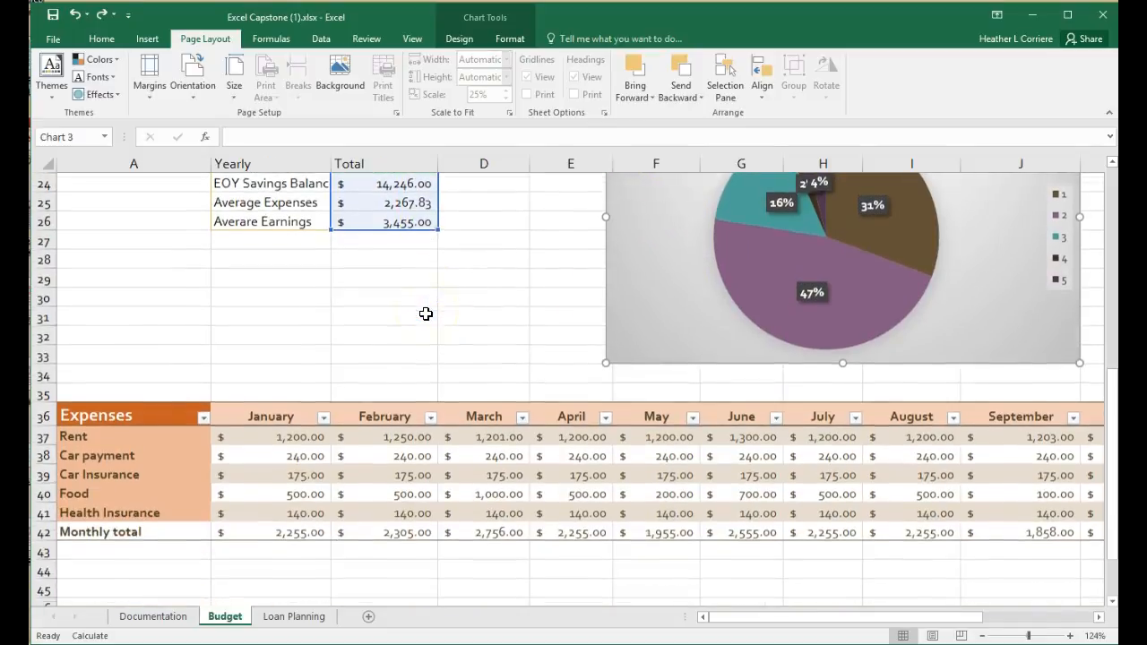
drag(749, 620, 754, 619)
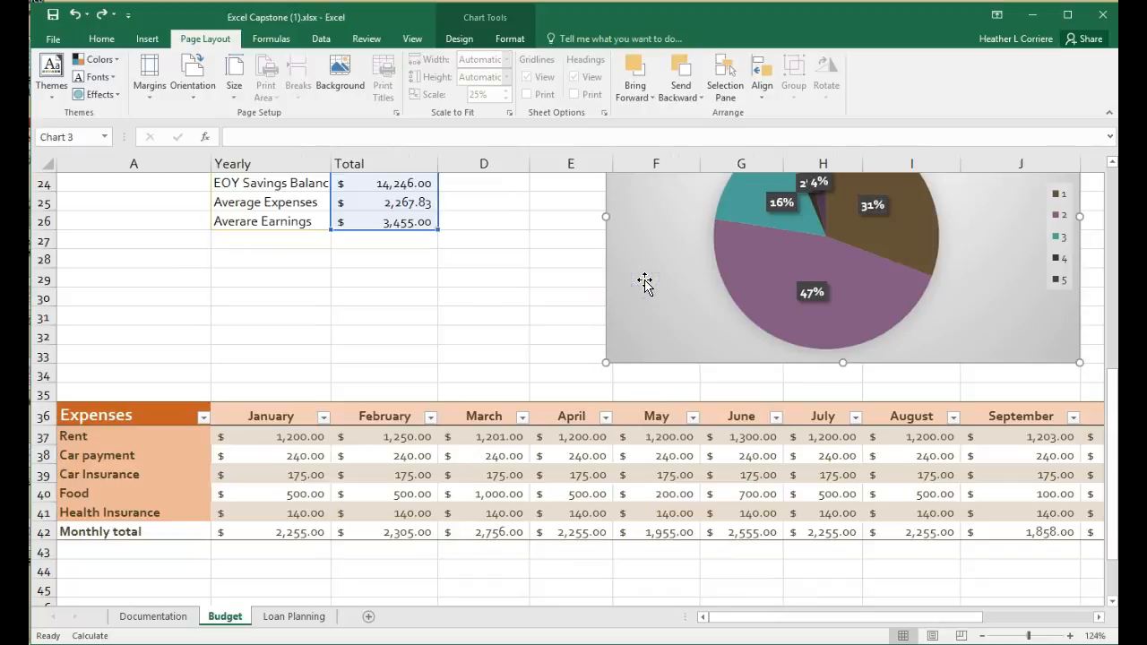
key(Delete)
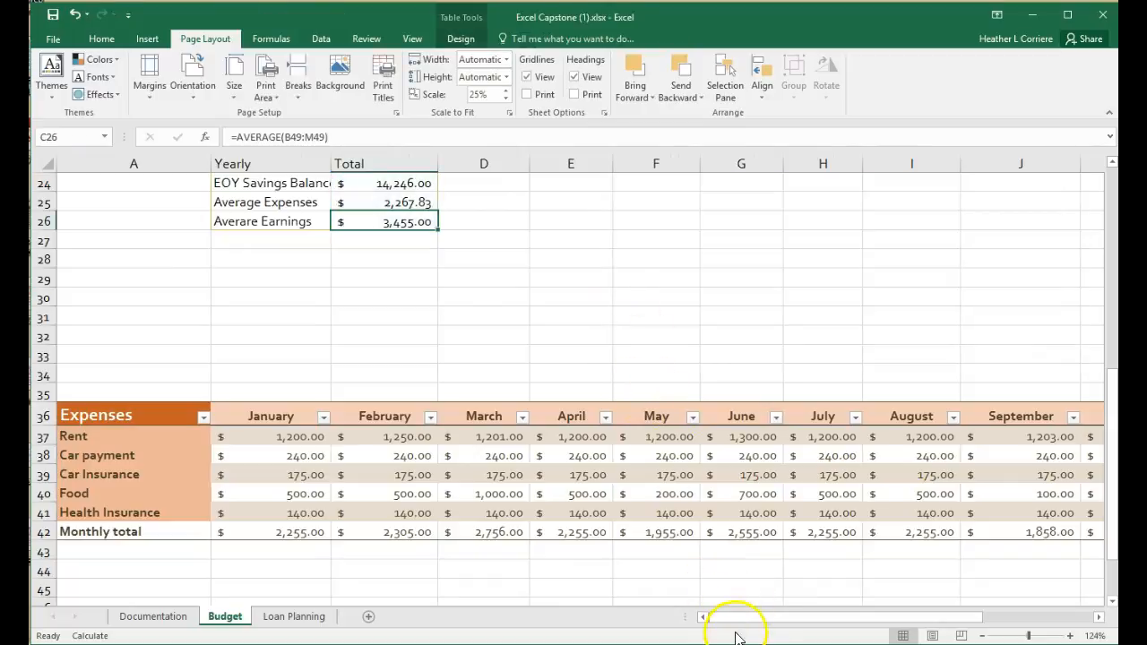
- Insert a 2-D pie chart from the expense categories A37:A41 and their totals N37:N41, placed above the Expenses table
click(983, 635)
click(983, 635)
click(983, 636)
click(984, 635)
click(984, 635)
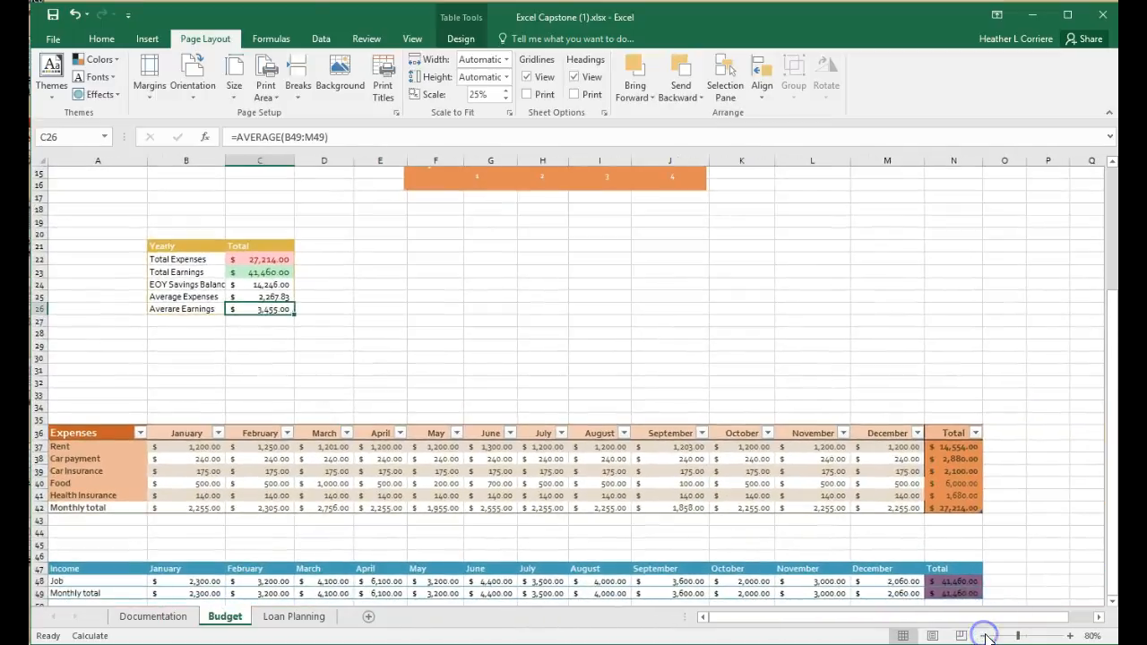
click(1069, 636)
drag(941, 618, 823, 619)
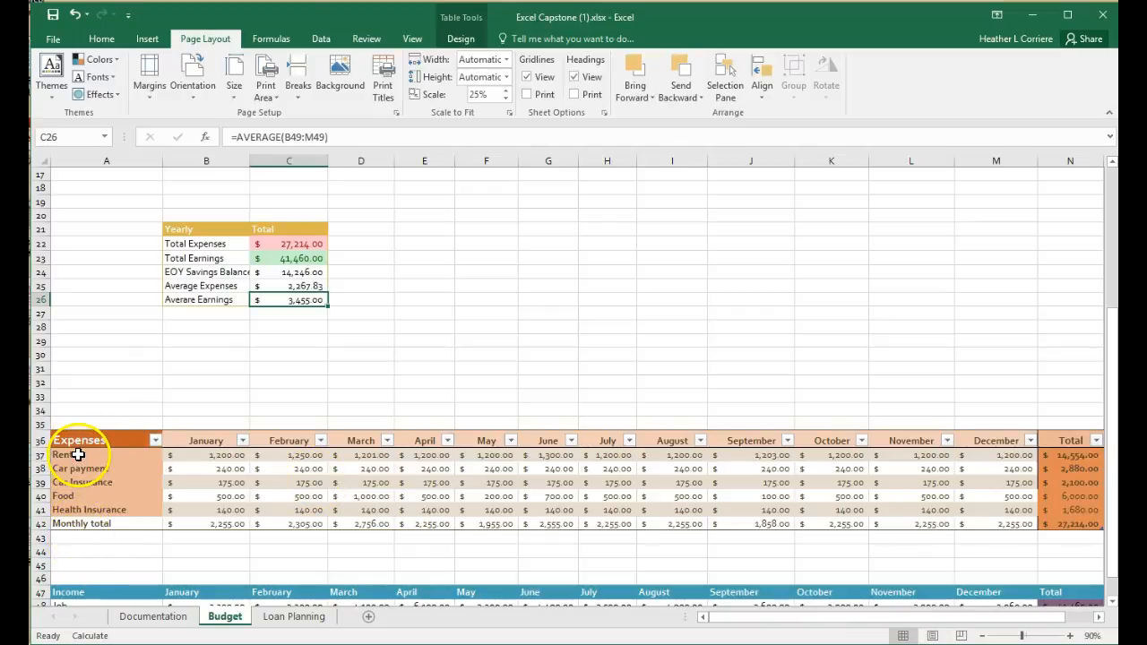
drag(78, 456, 74, 508)
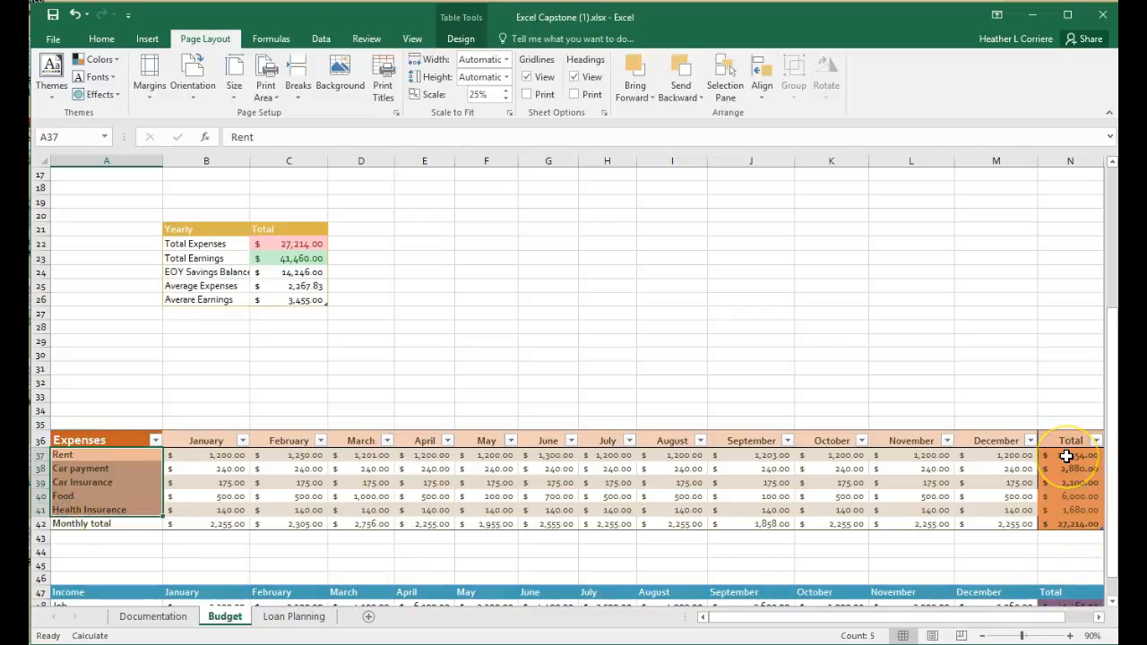
drag(1067, 456, 1067, 509)
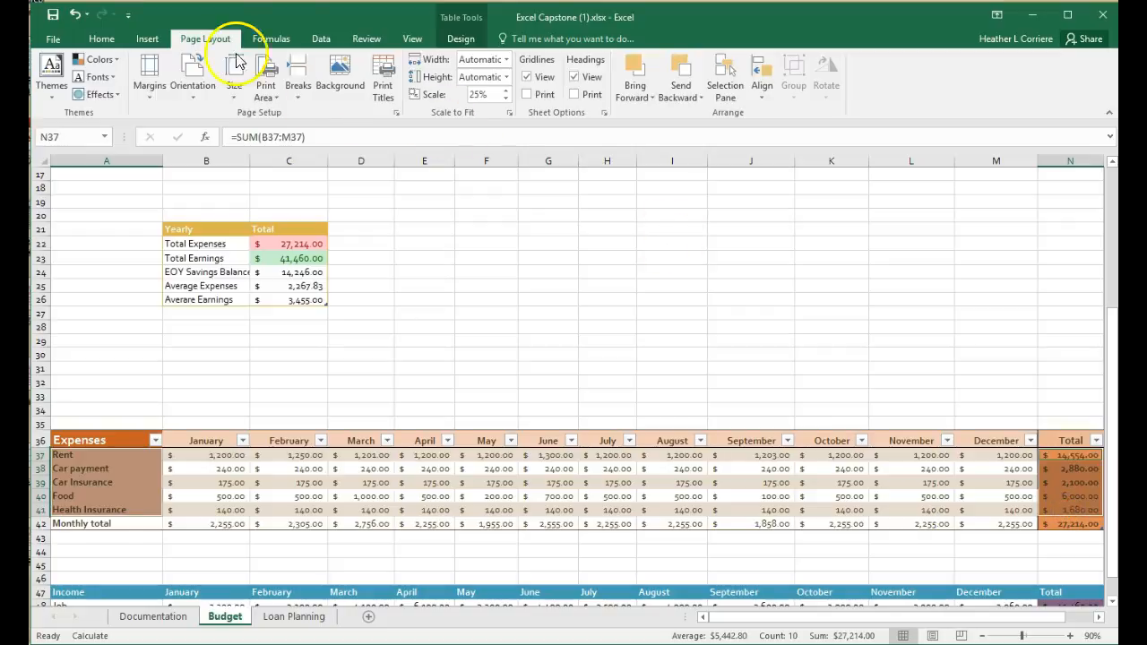
click(159, 40)
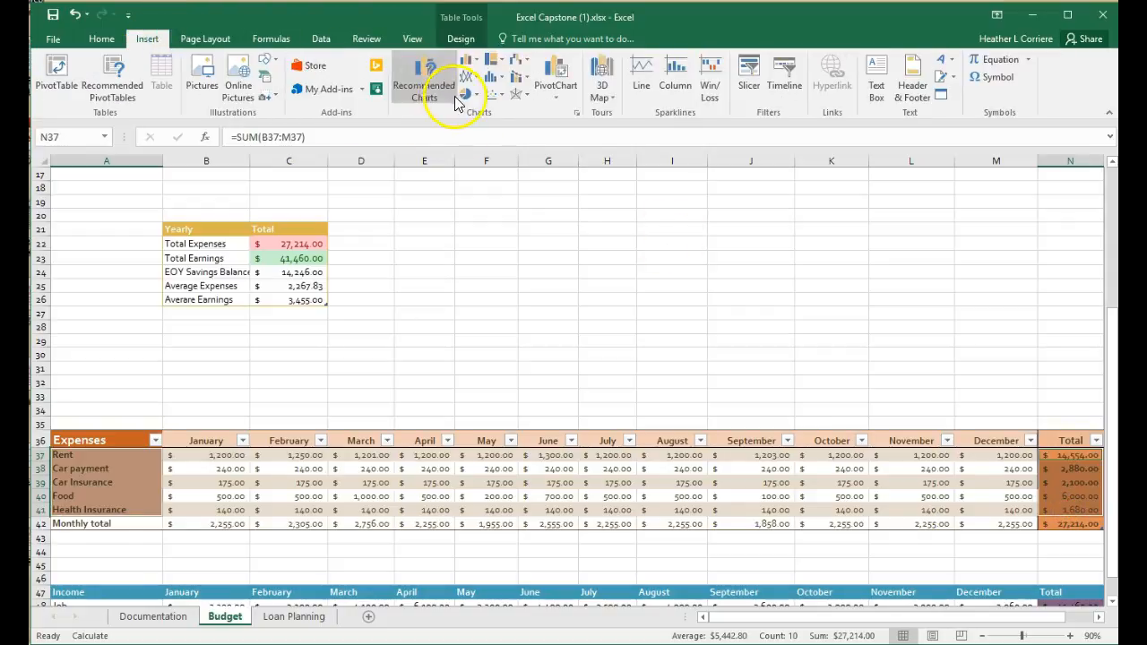
click(472, 95)
click(481, 142)
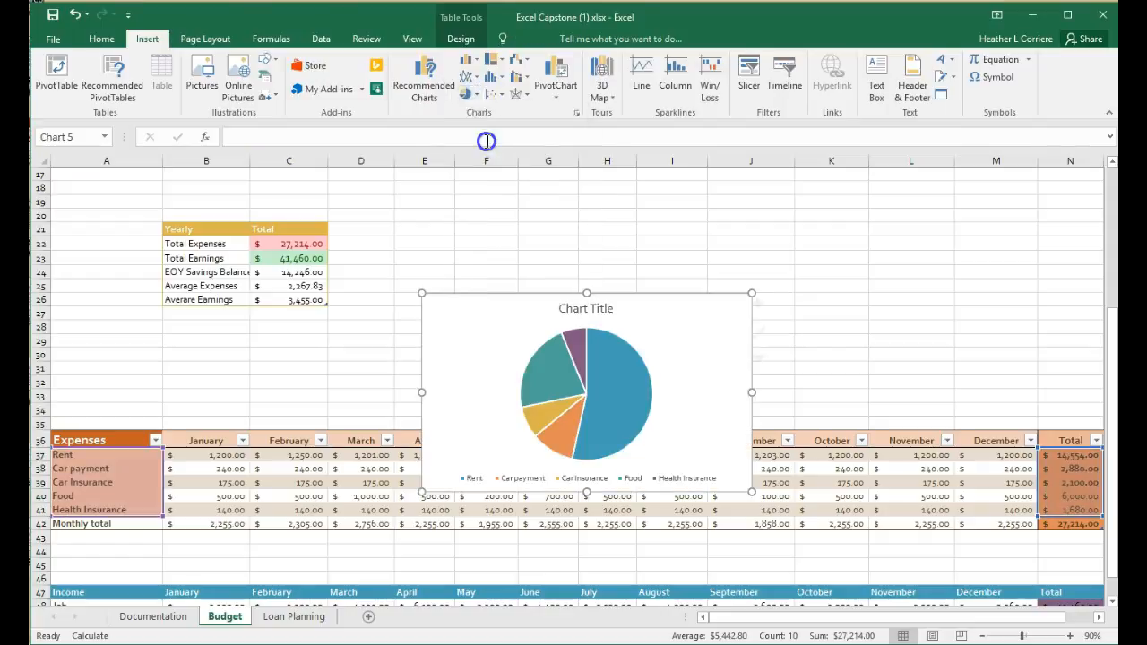
drag(671, 363, 797, 240)
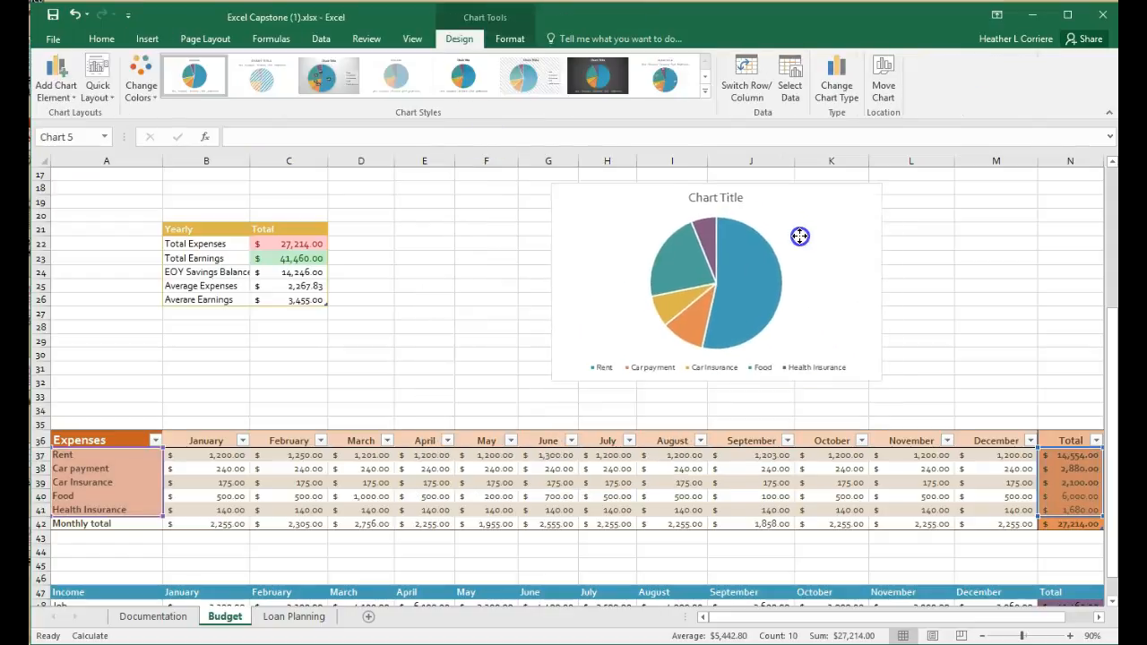
- Change the new pie chart's title to Expenses
click(717, 199)
click(710, 203)
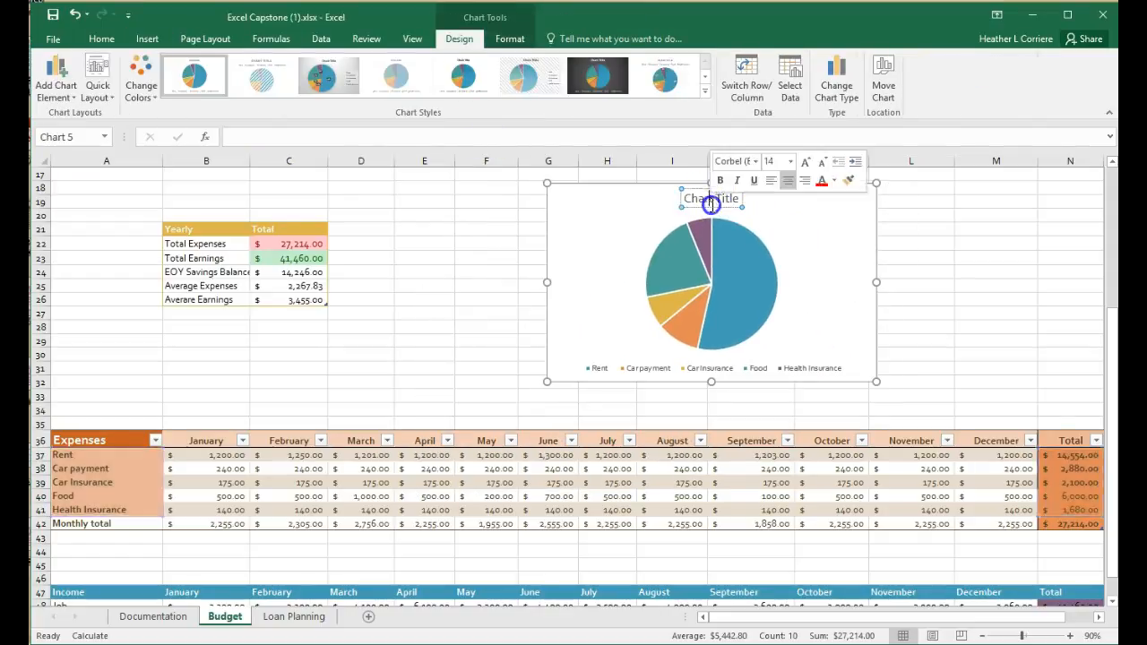
click(732, 203)
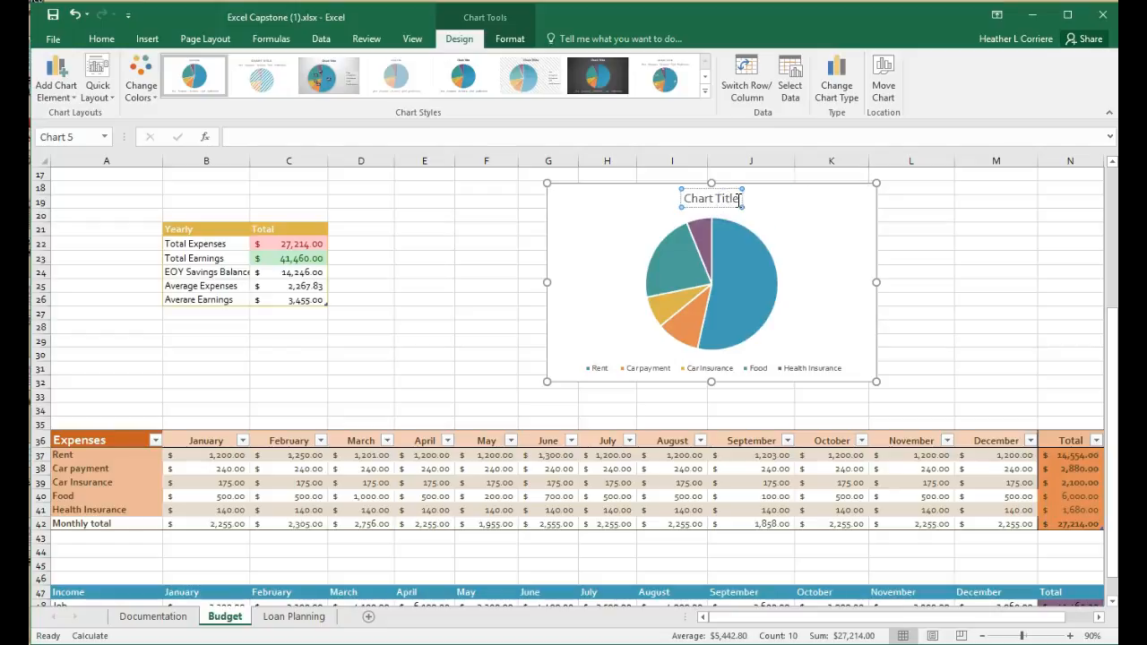
click(684, 202)
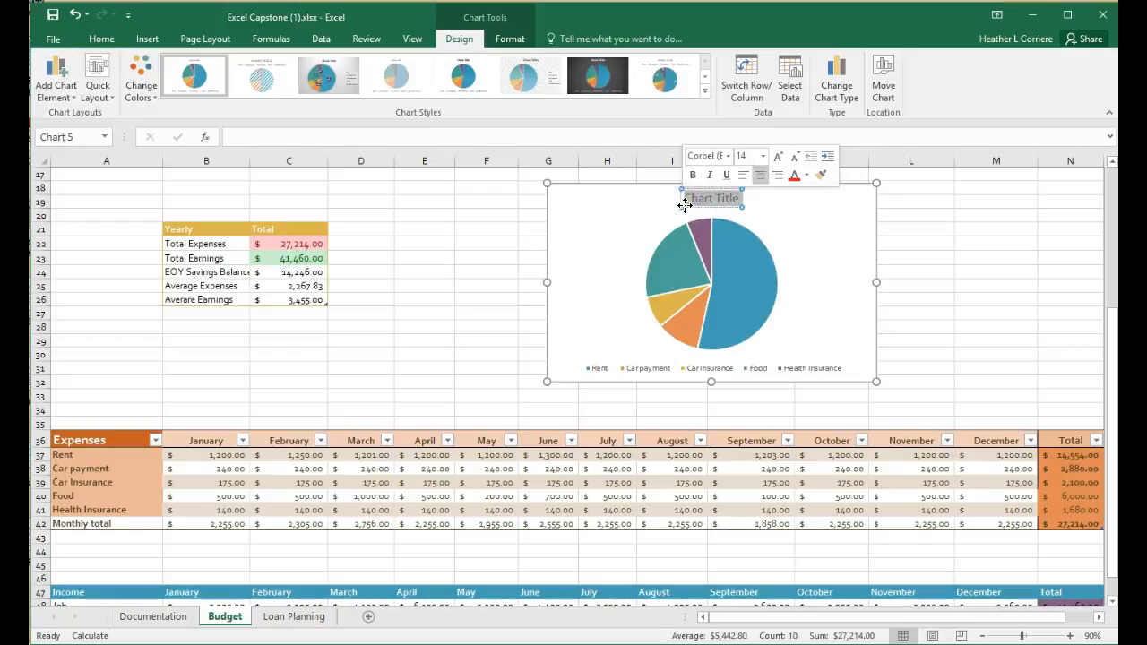
text(Expenses)
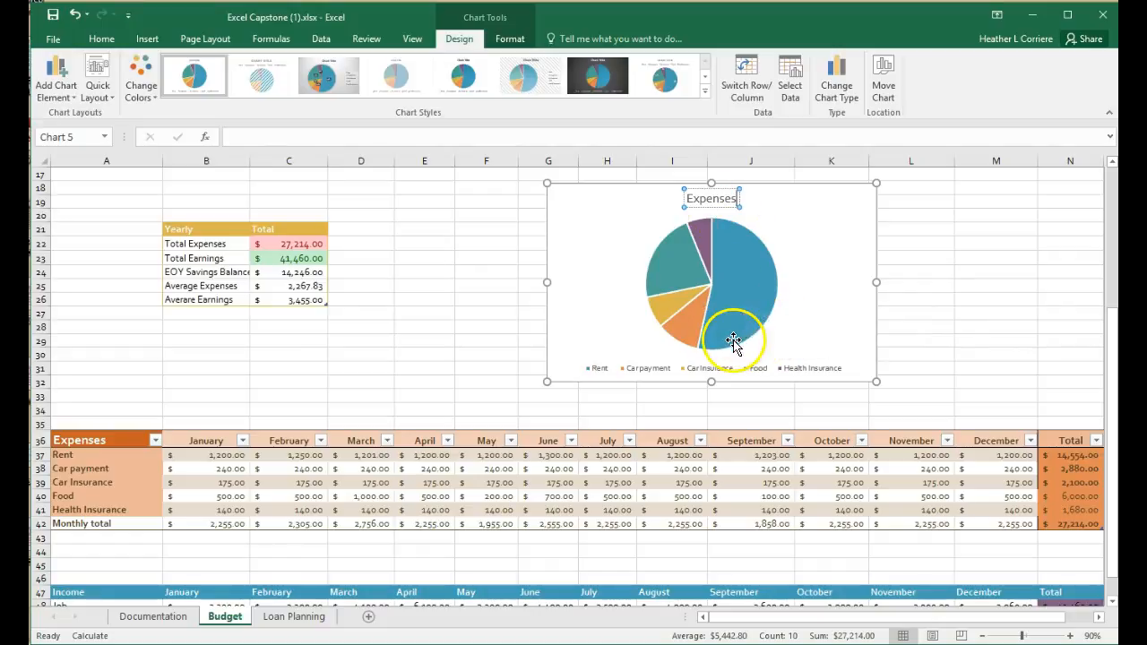
click(812, 258)
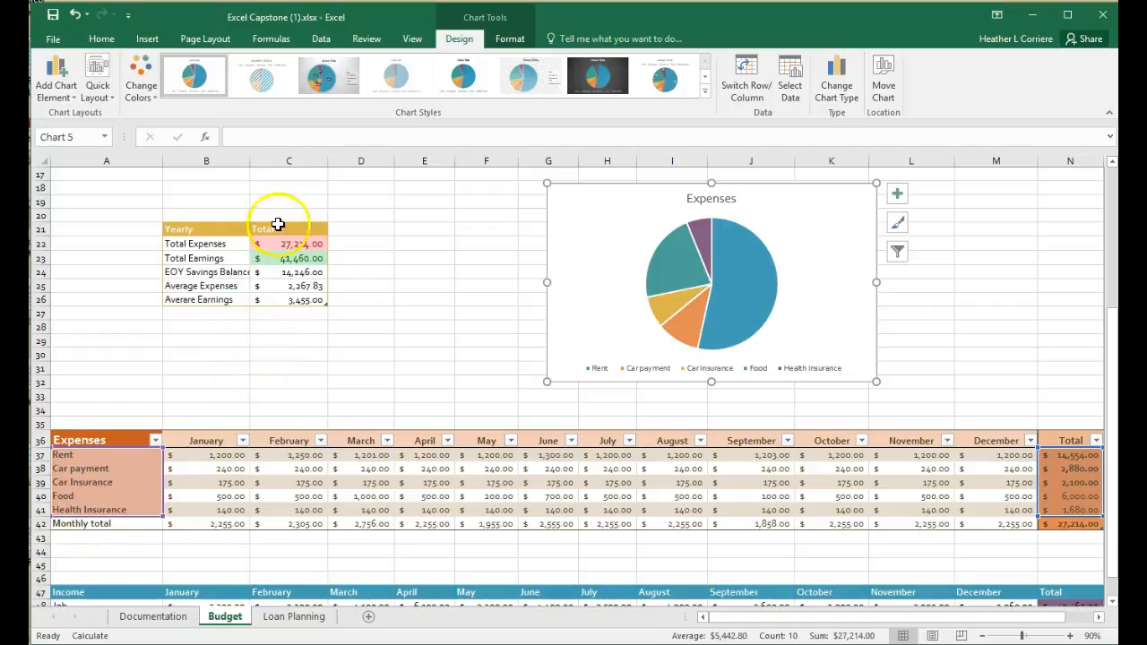
- Compare the Monthly Budget line chart's source cells with the monthly totals in the Expenses and Income tables
scroll(283, 338, up, 3)
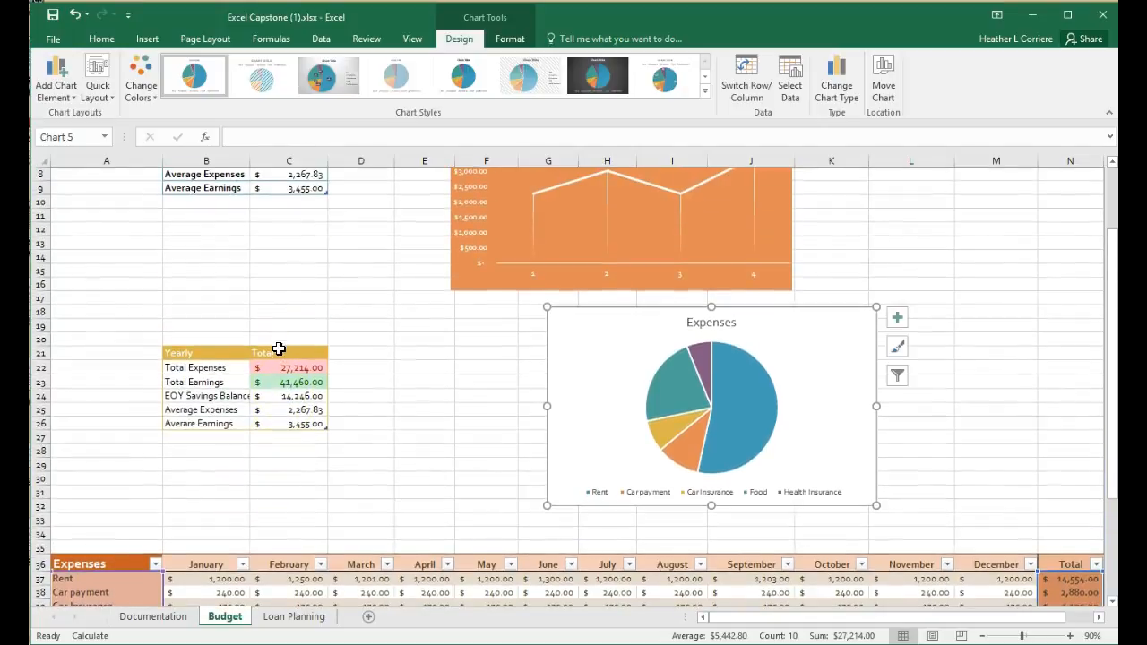
scroll(274, 354, up, 3)
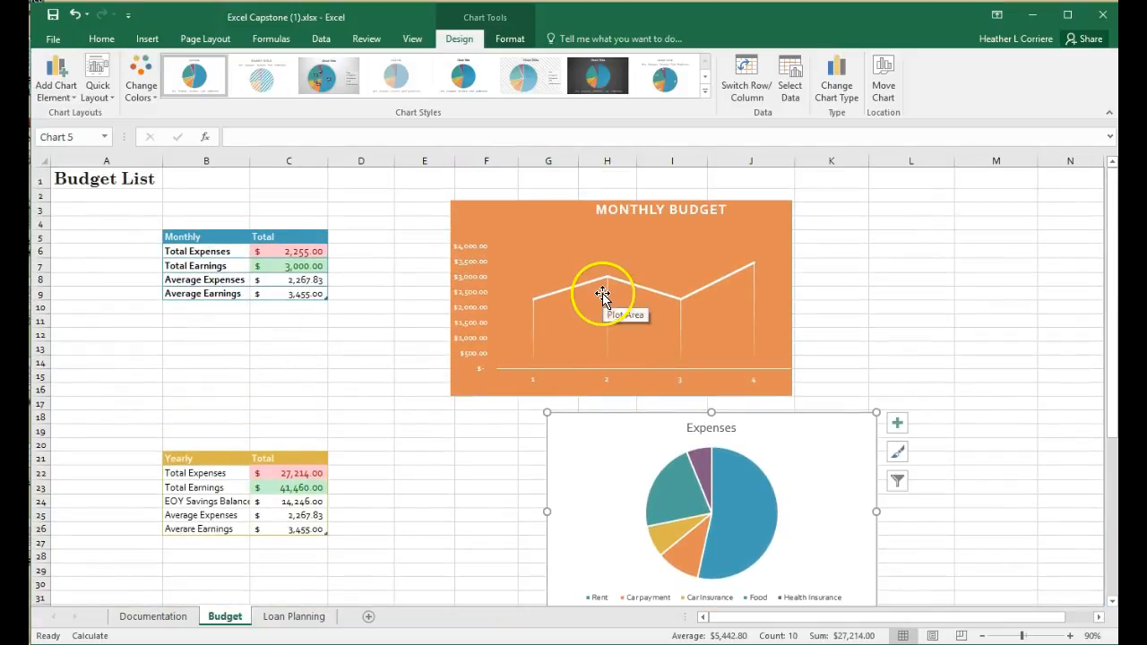
click(536, 256)
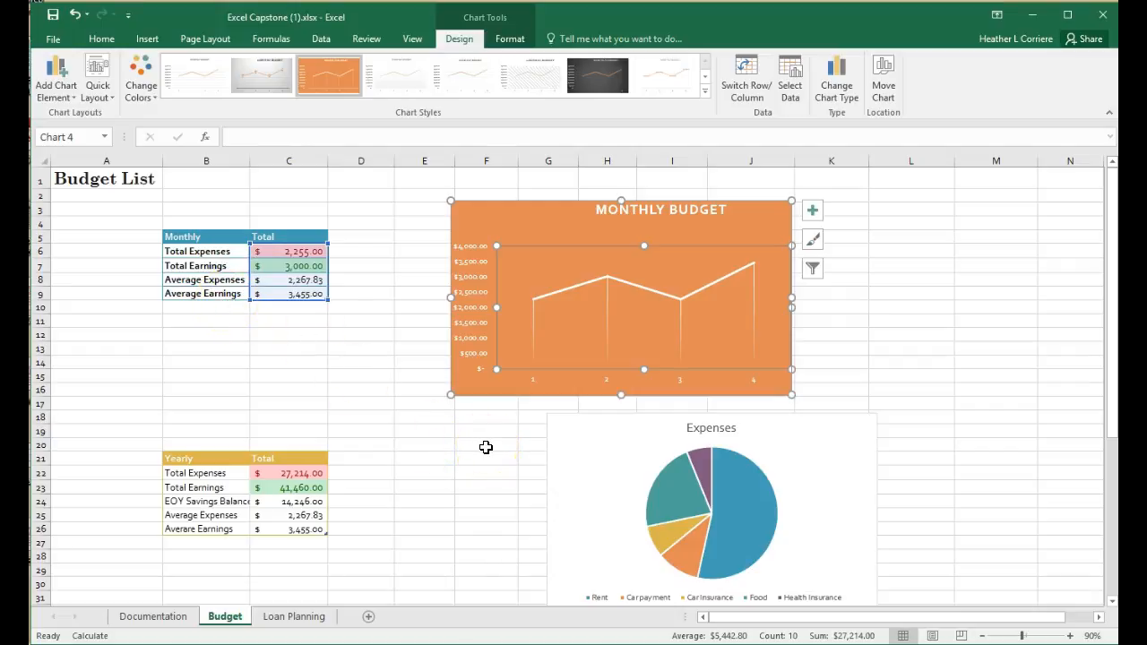
scroll(486, 448, down, 1)
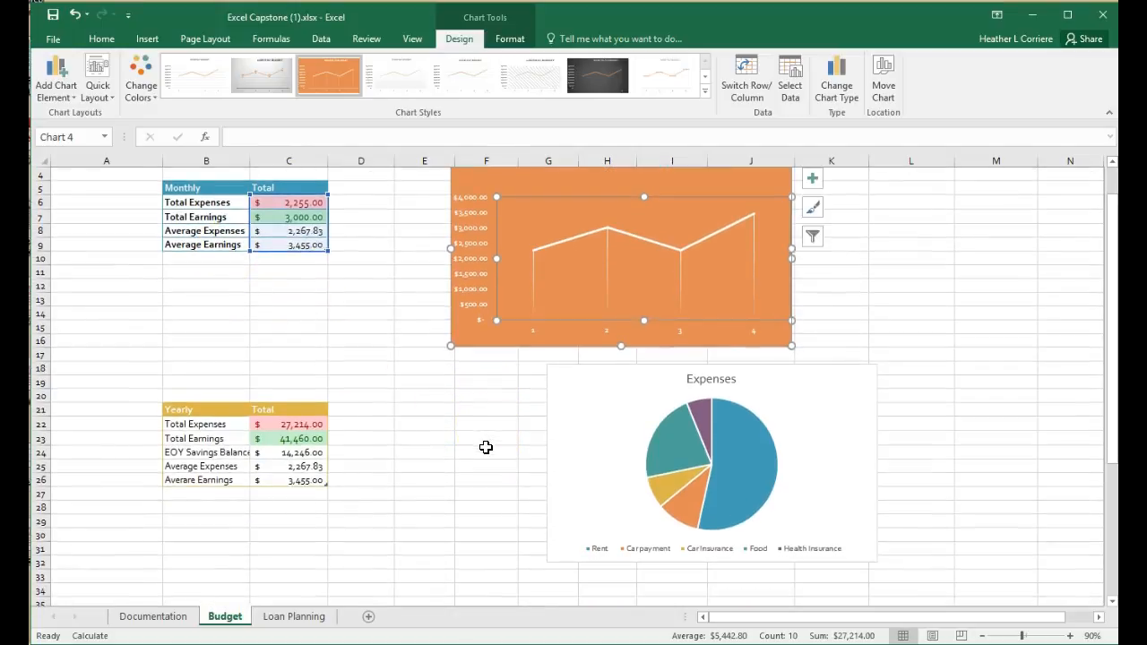
scroll(486, 448, up, 1)
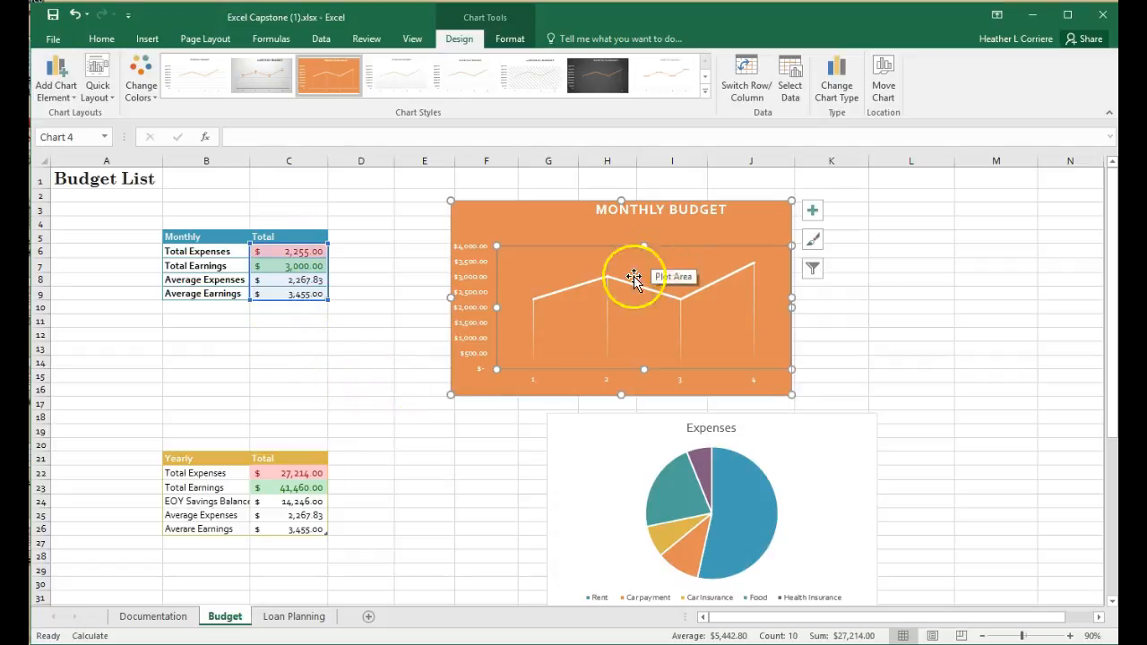
scroll(483, 375, down, 5)
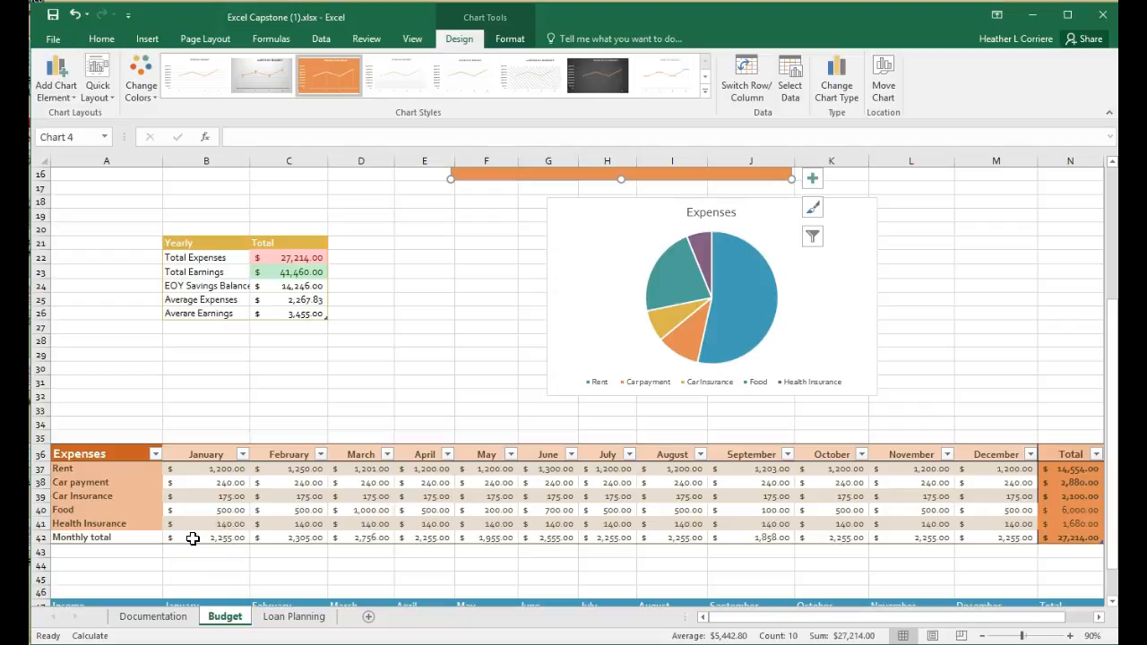
scroll(371, 532, down, 3)
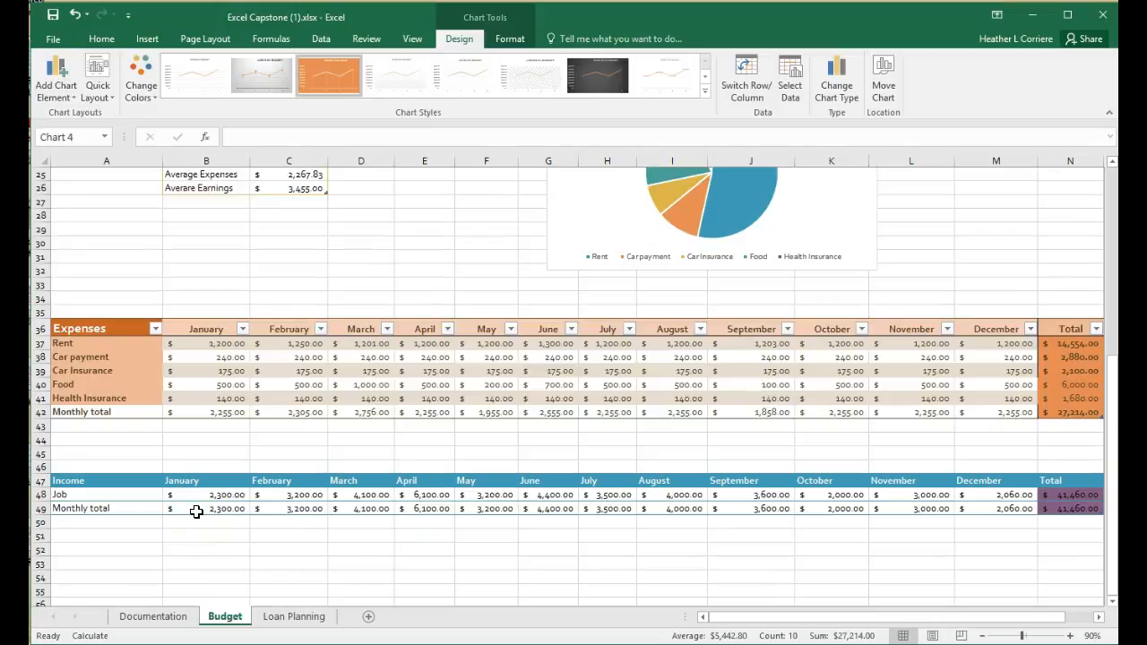
scroll(467, 531, up, 6)
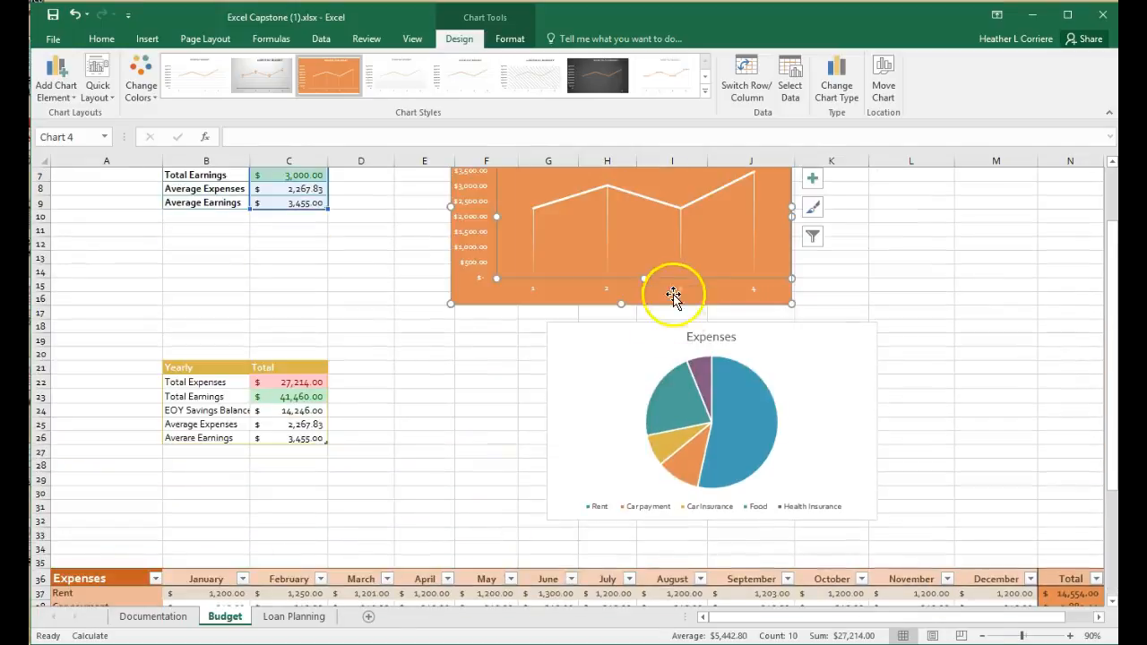
scroll(639, 348, up, 2)
- Edit Series1 in the Monthly Budget chart's data source, taking its name from the Income table's Monthly total label in A49
click(790, 79)
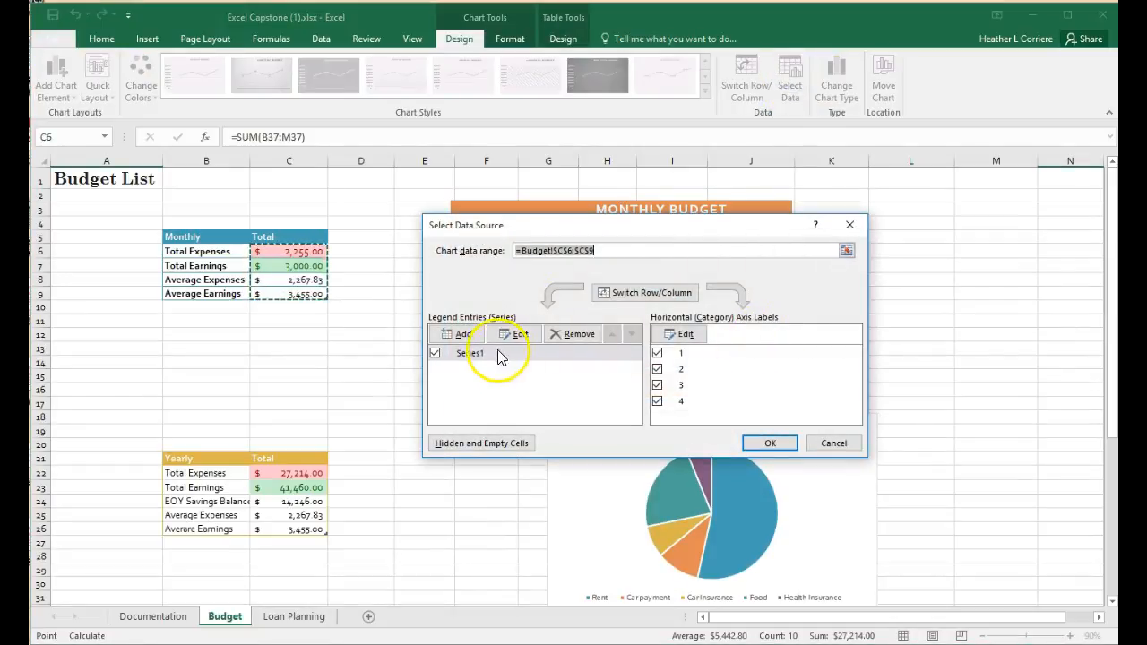
click(487, 355)
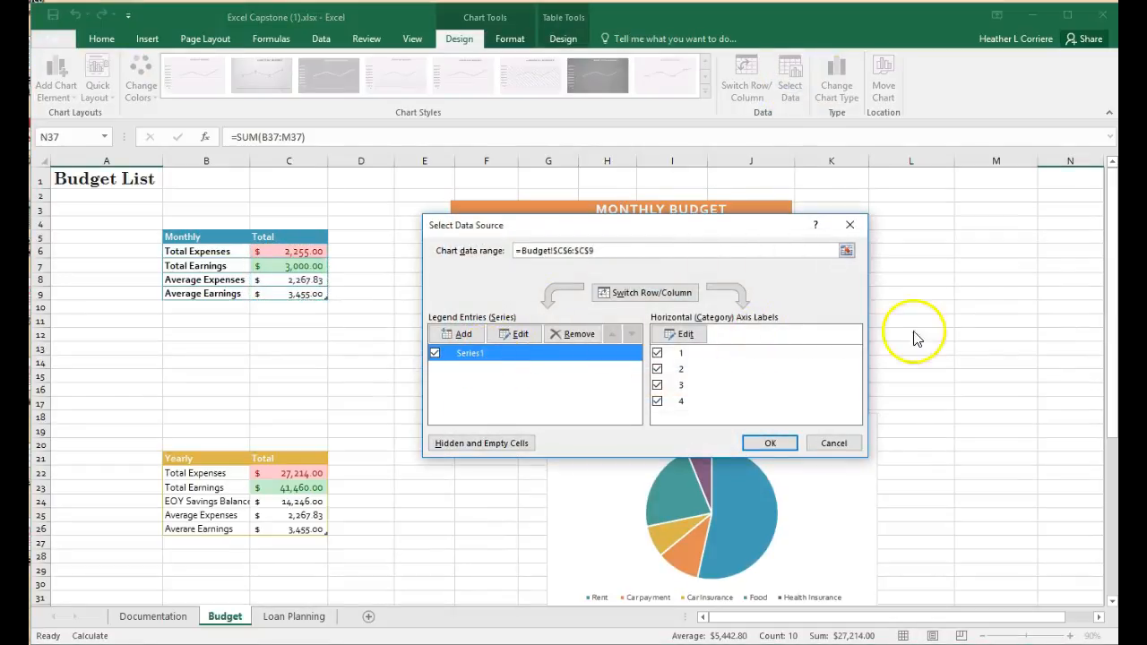
scroll(910, 339, down, 5)
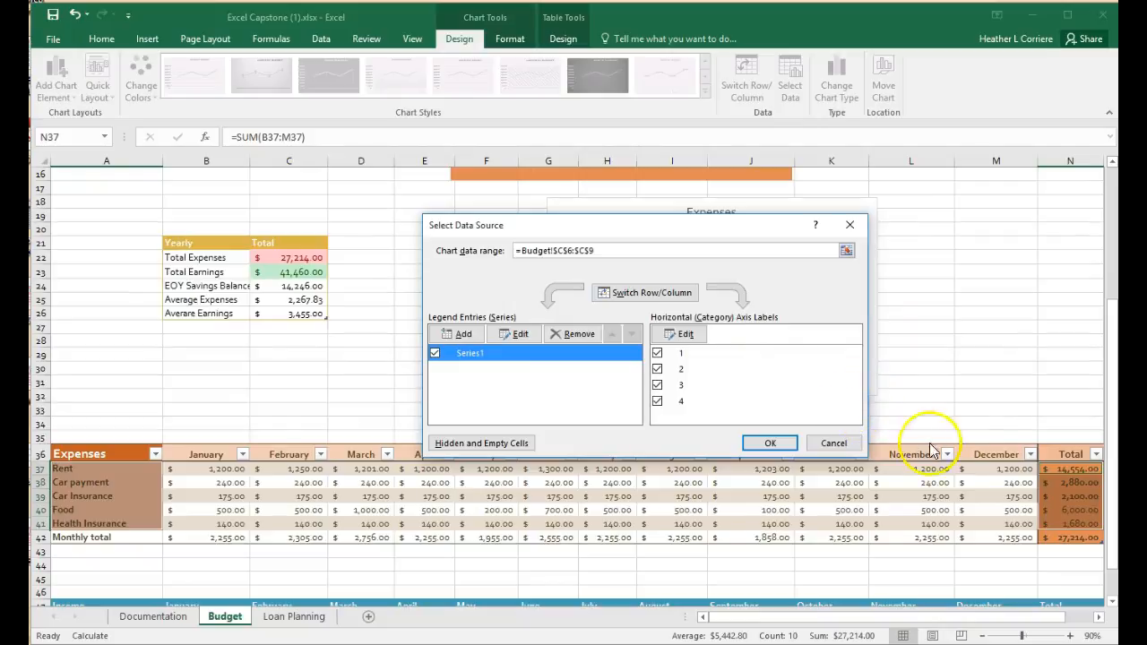
scroll(899, 441, down, 2)
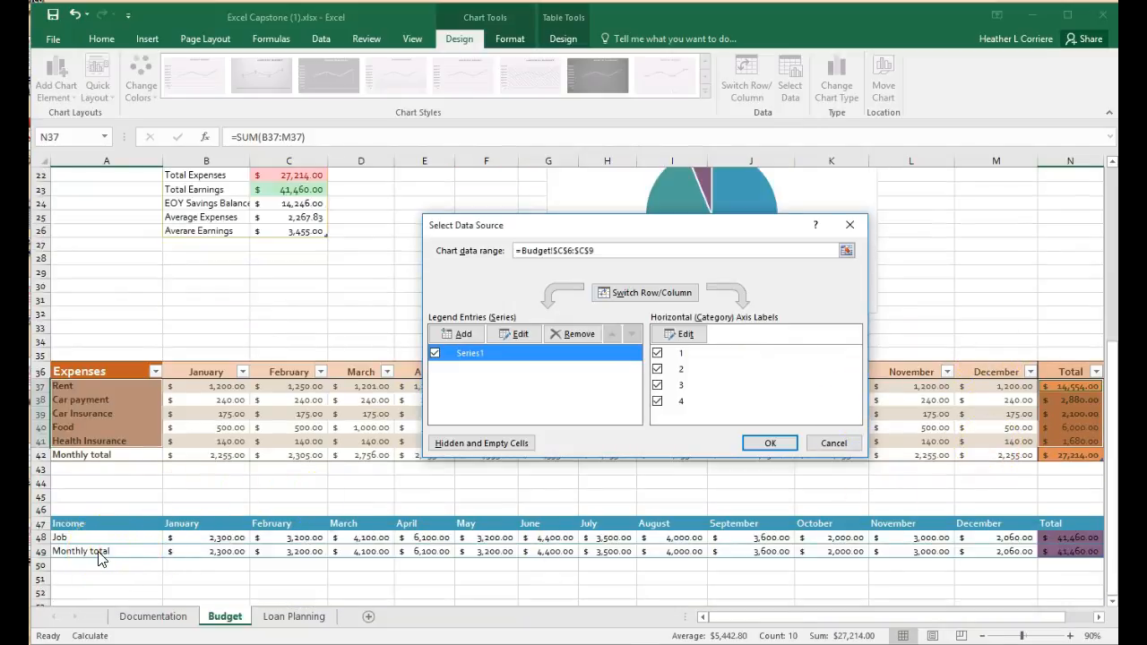
click(737, 405)
click(544, 363)
click(516, 333)
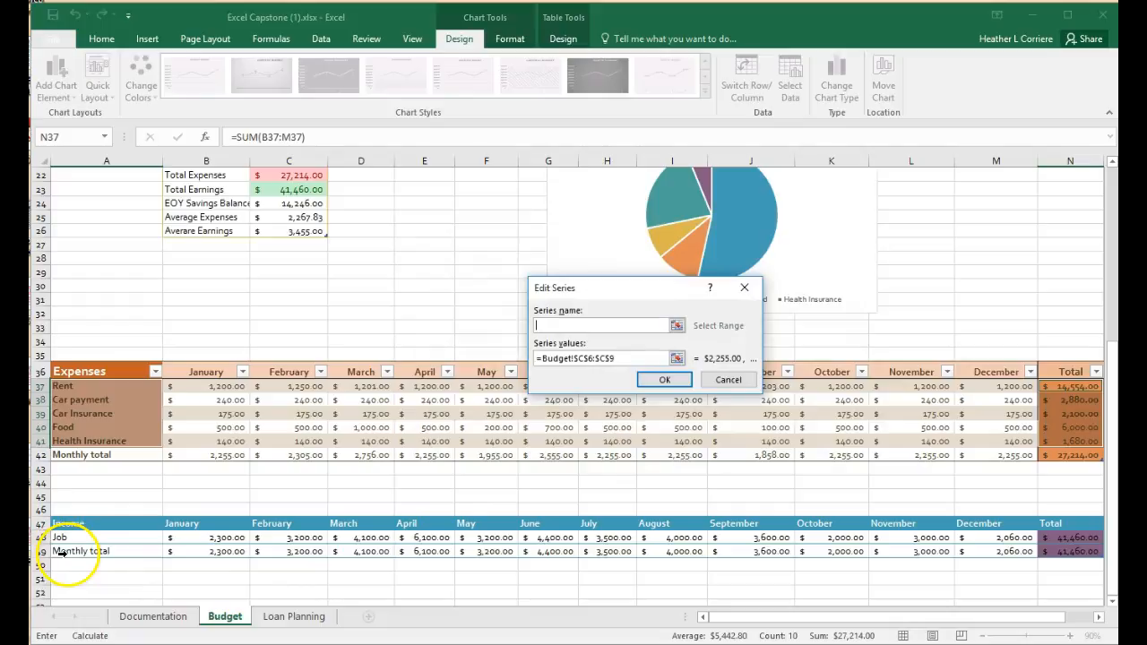
click(72, 551)
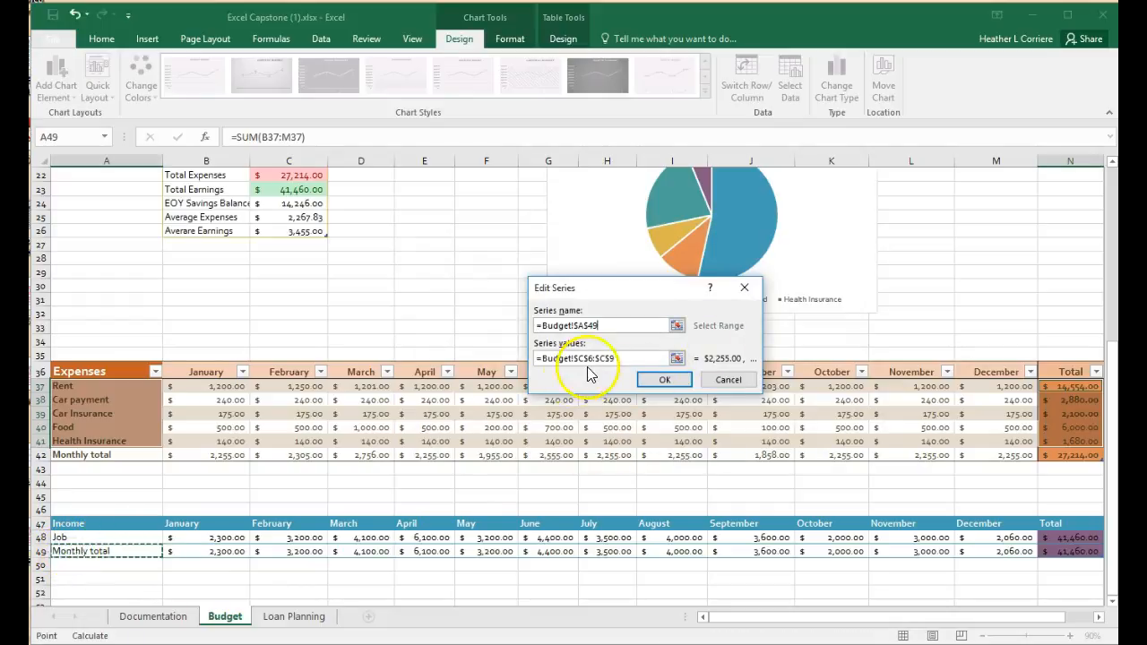
- Try to add the Income table's monthly totals B49:M49 to the Series1 values, then cancel the data source changes
click(622, 359)
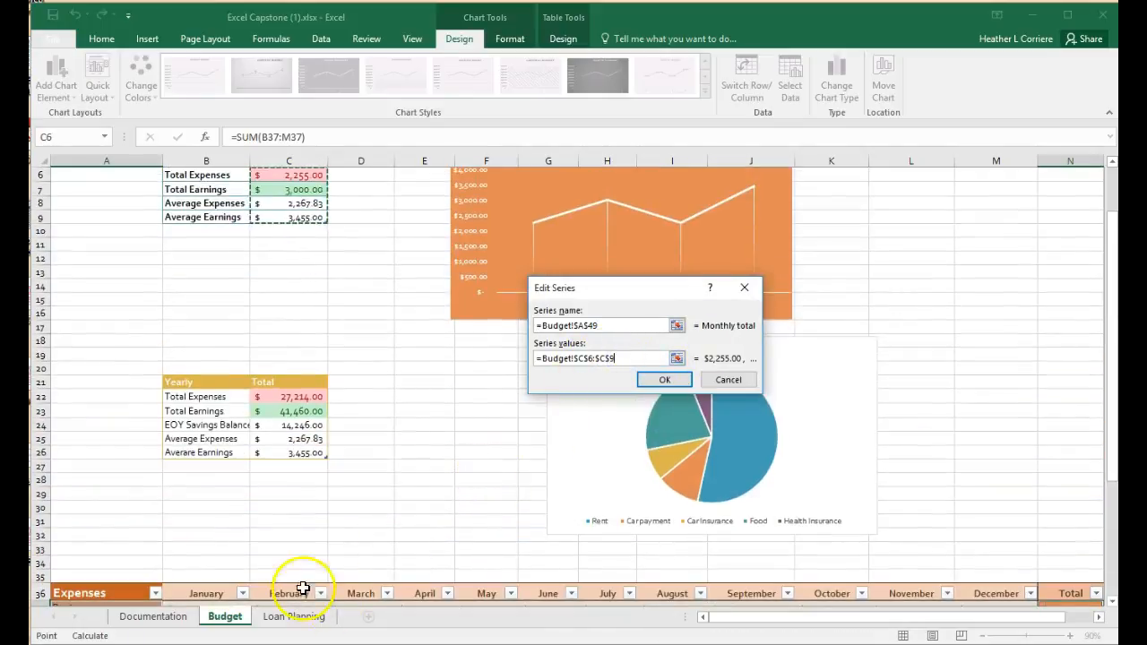
scroll(304, 574, down, 7)
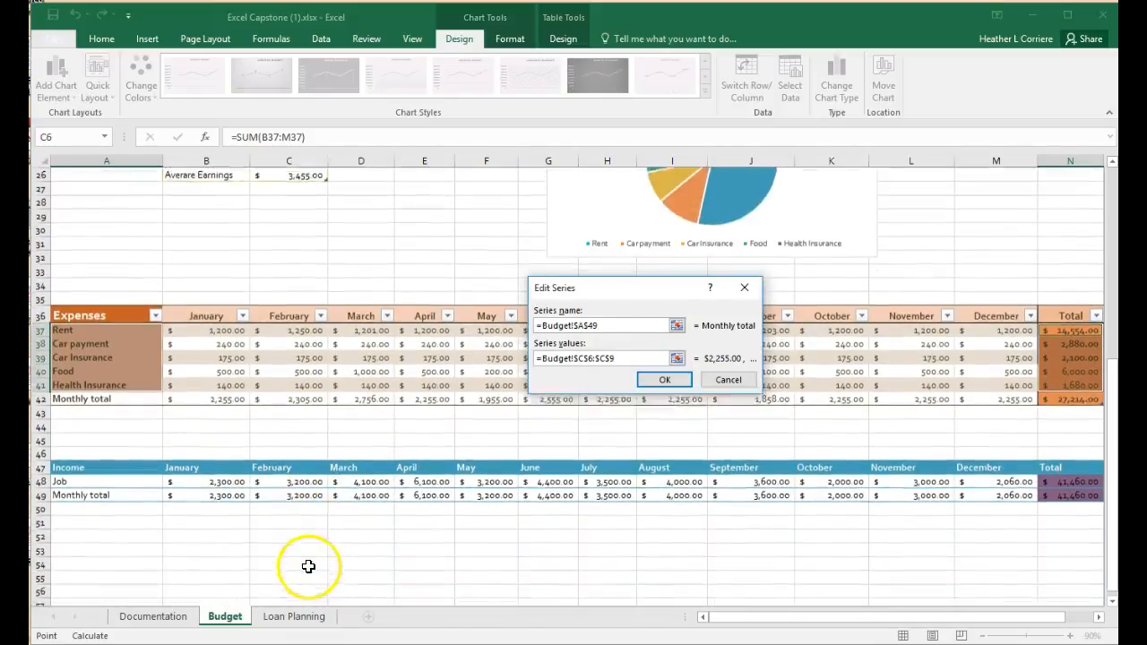
scroll(269, 520, down, 1)
text(+)
drag(185, 481, 998, 489)
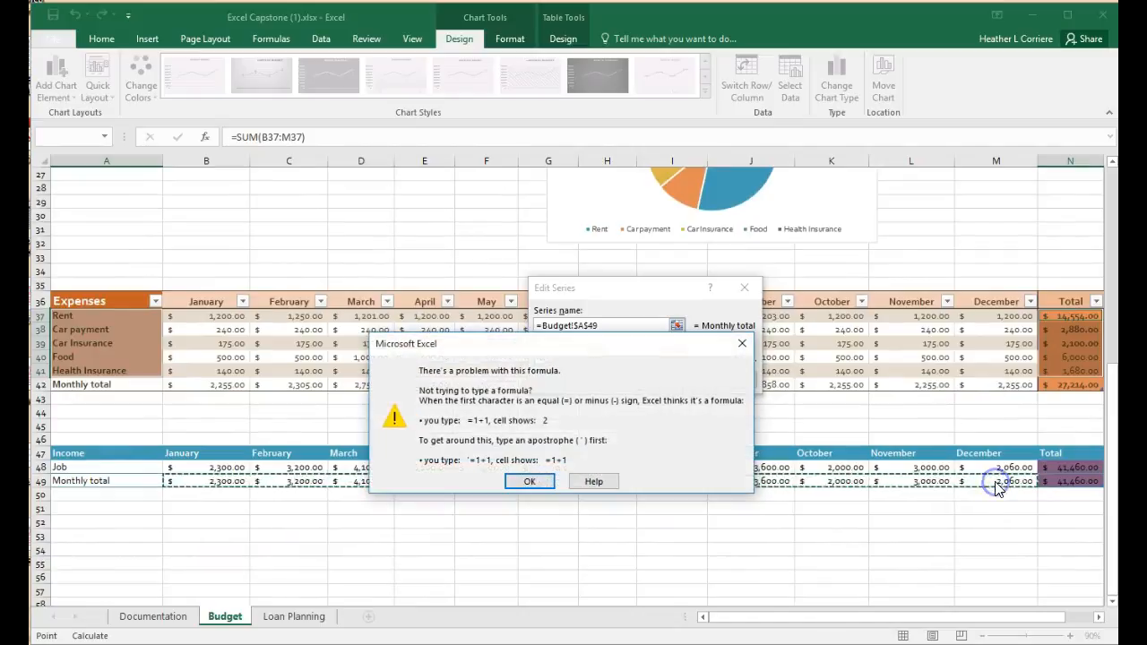
click(528, 484)
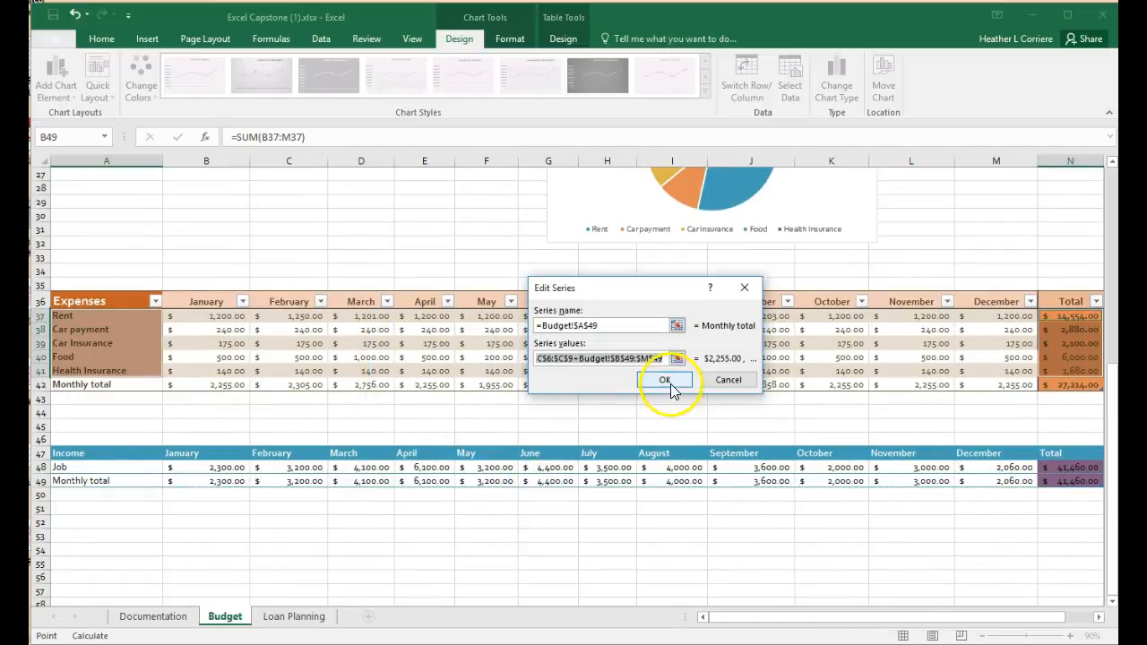
click(728, 381)
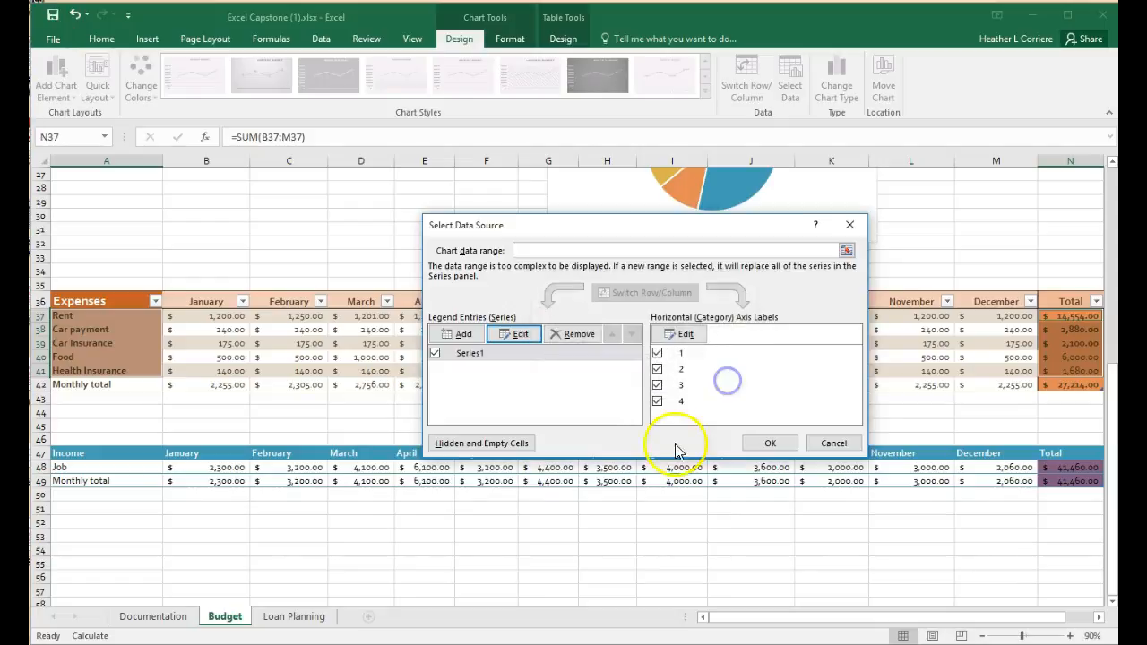
click(838, 439)
- Delete the Monthly Budget line chart and insert a recommended Line chart from the Expenses table's monthly totals A42:M42
scroll(762, 434, up, 9)
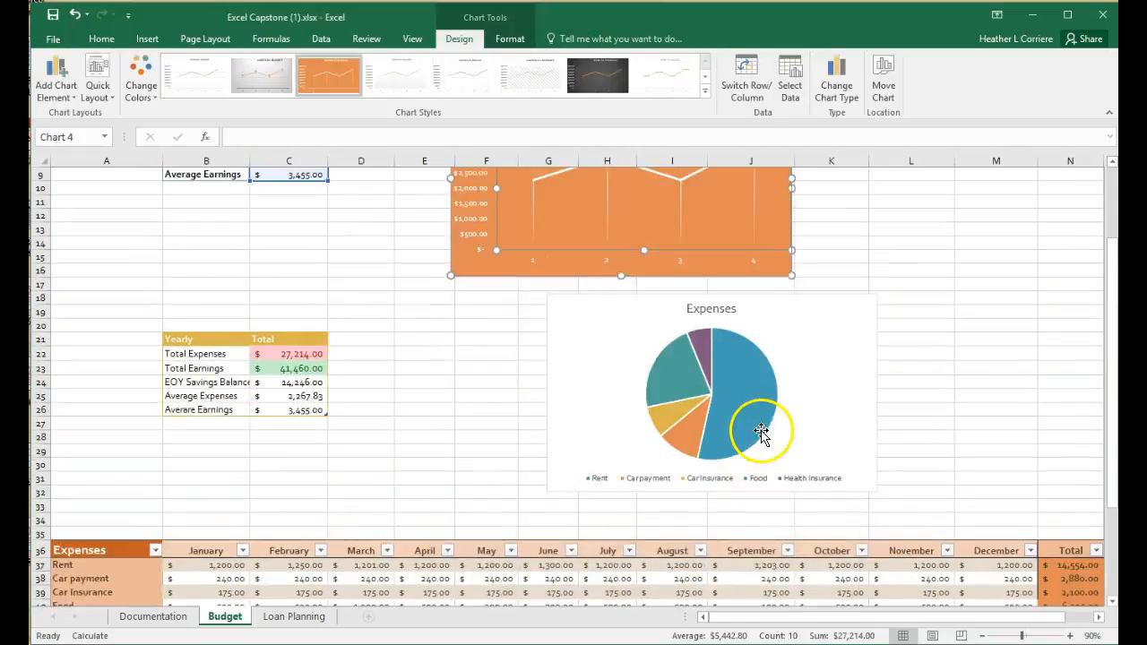
click(697, 229)
click(294, 553)
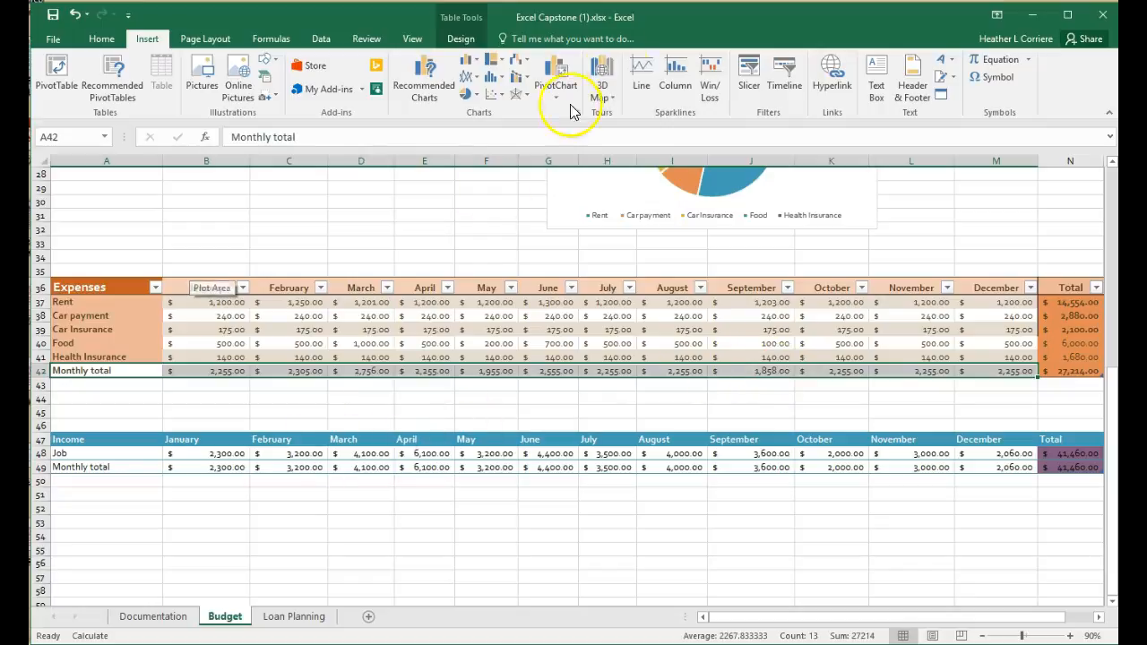
click(425, 89)
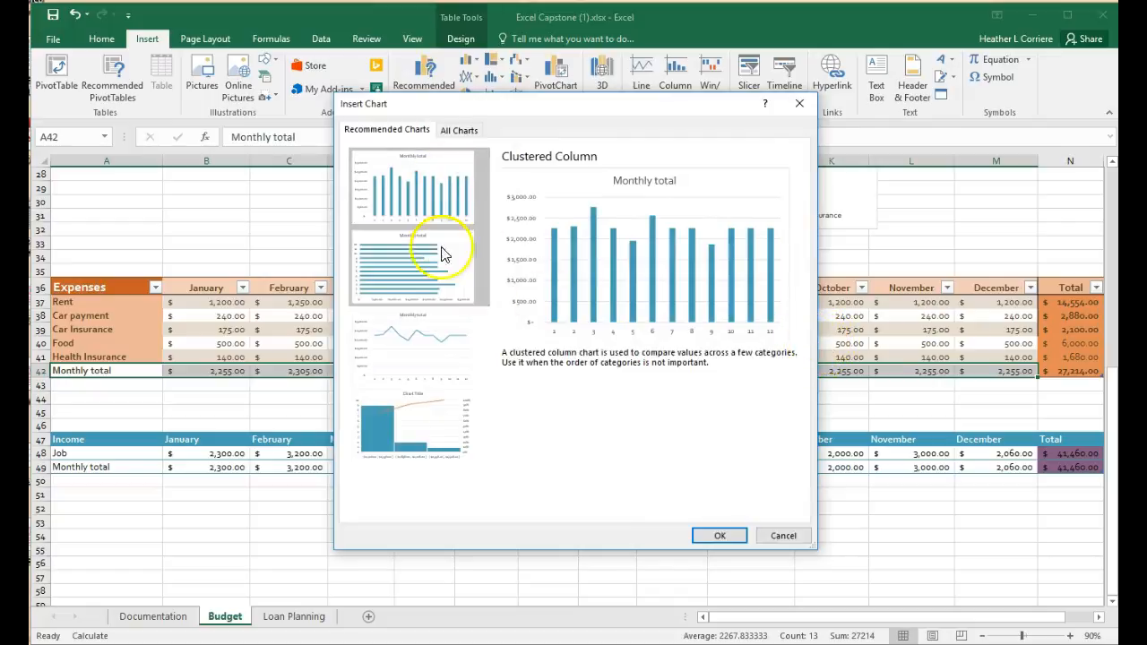
click(423, 351)
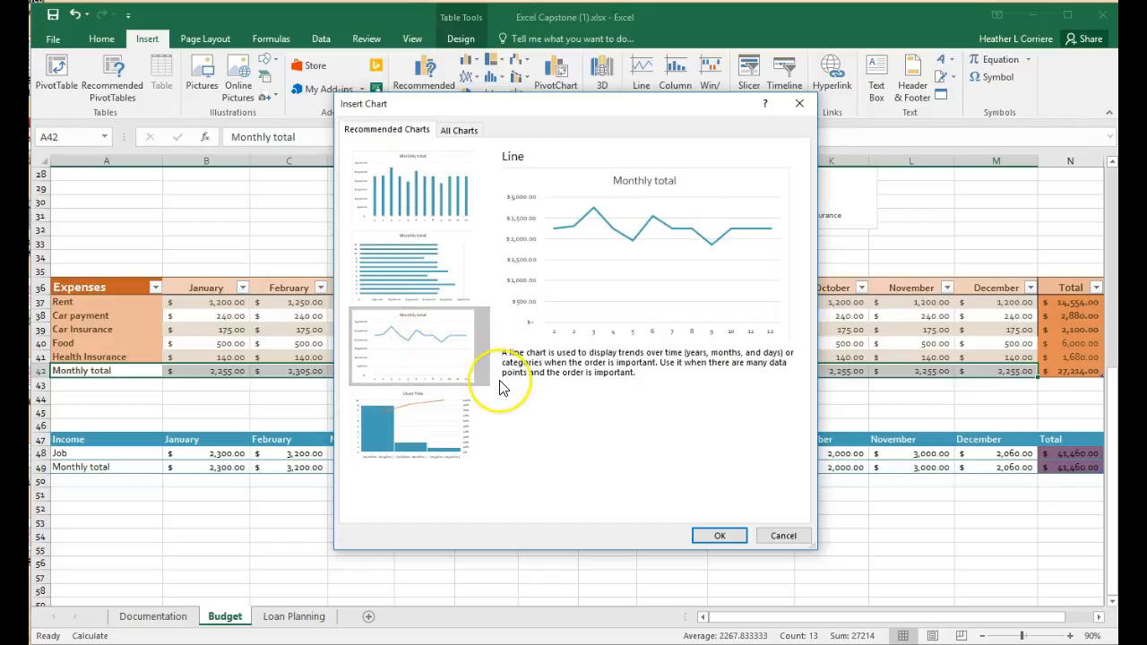
click(417, 187)
click(407, 366)
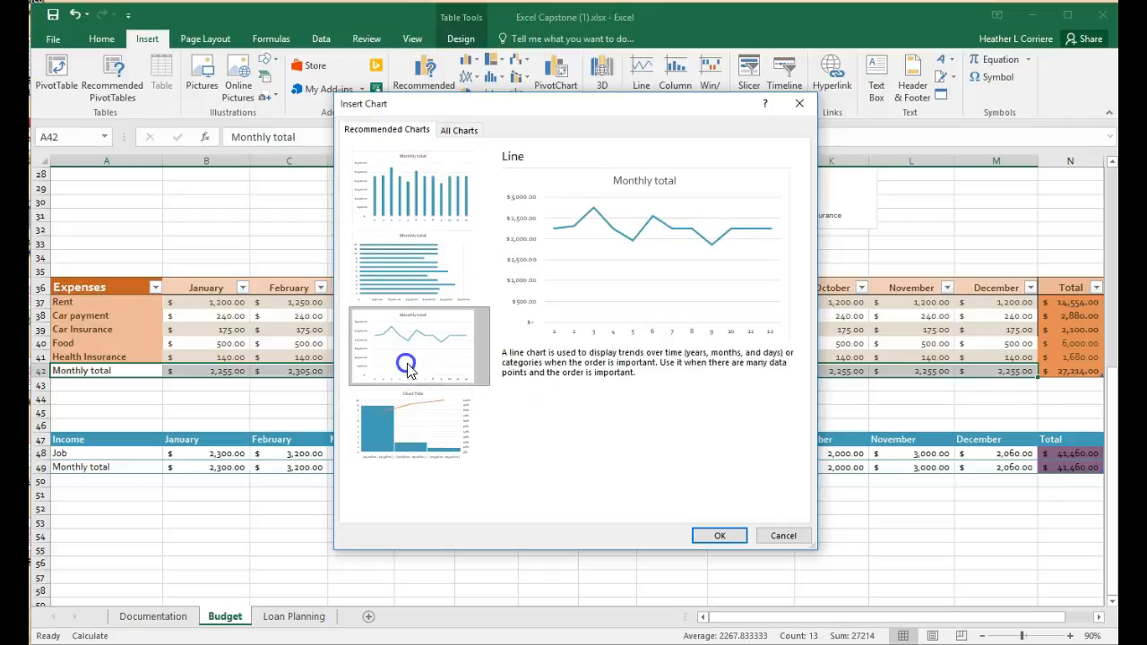
click(720, 535)
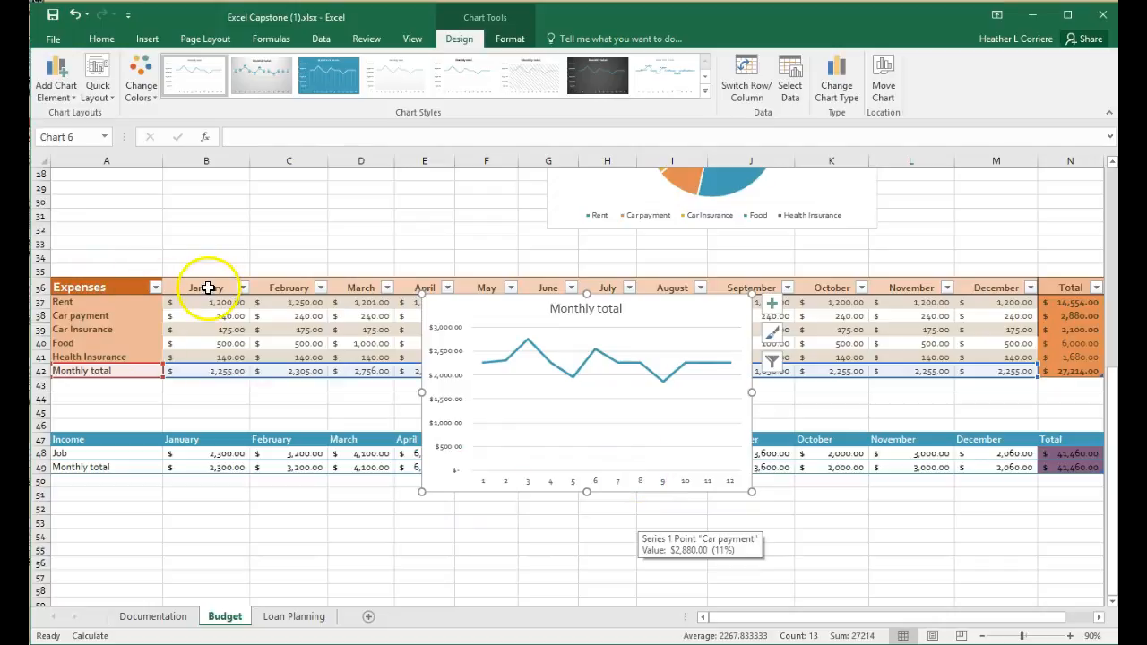
- Set the new line chart's horizontal axis labels to the Expenses table's month headers B36:M36
click(805, 84)
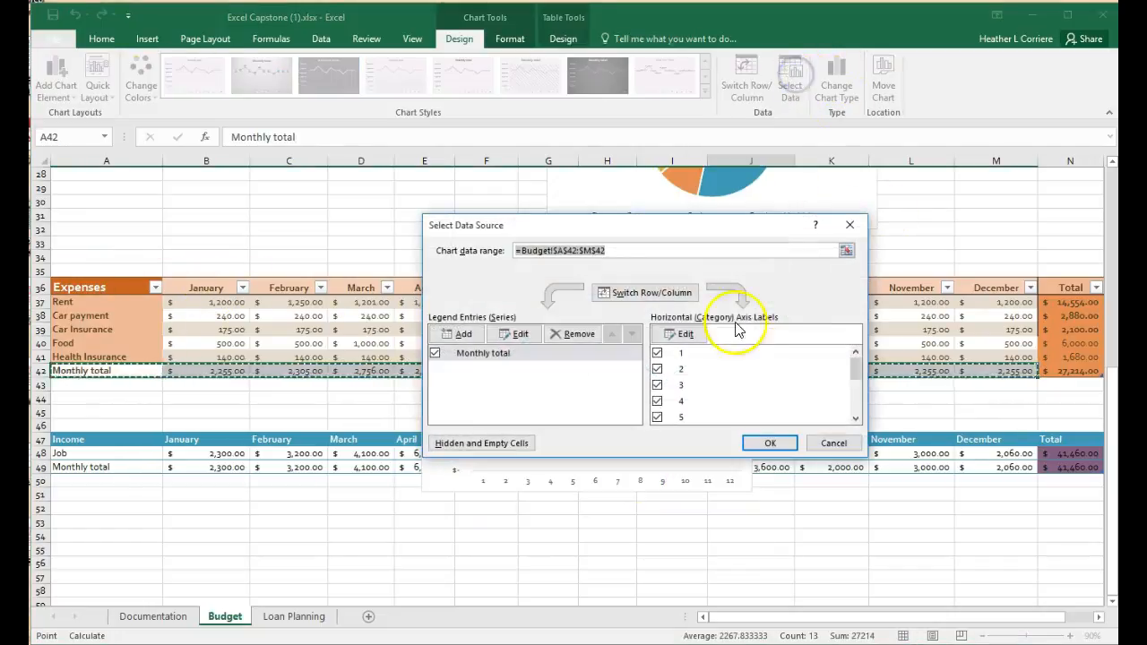
click(687, 334)
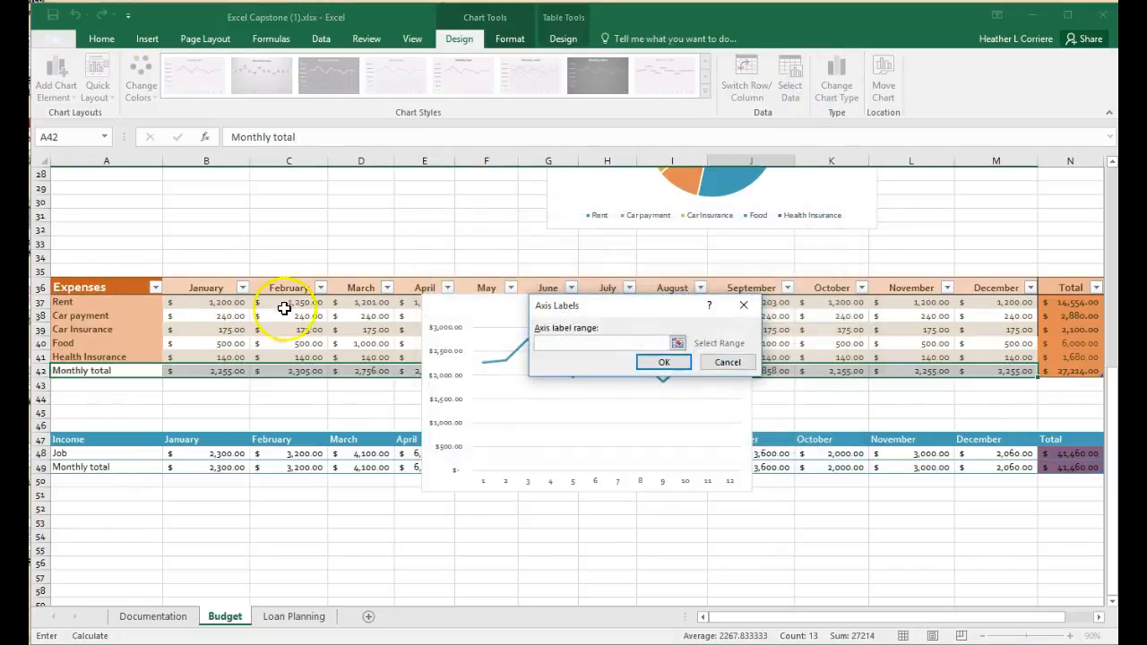
drag(198, 285, 989, 289)
click(661, 361)
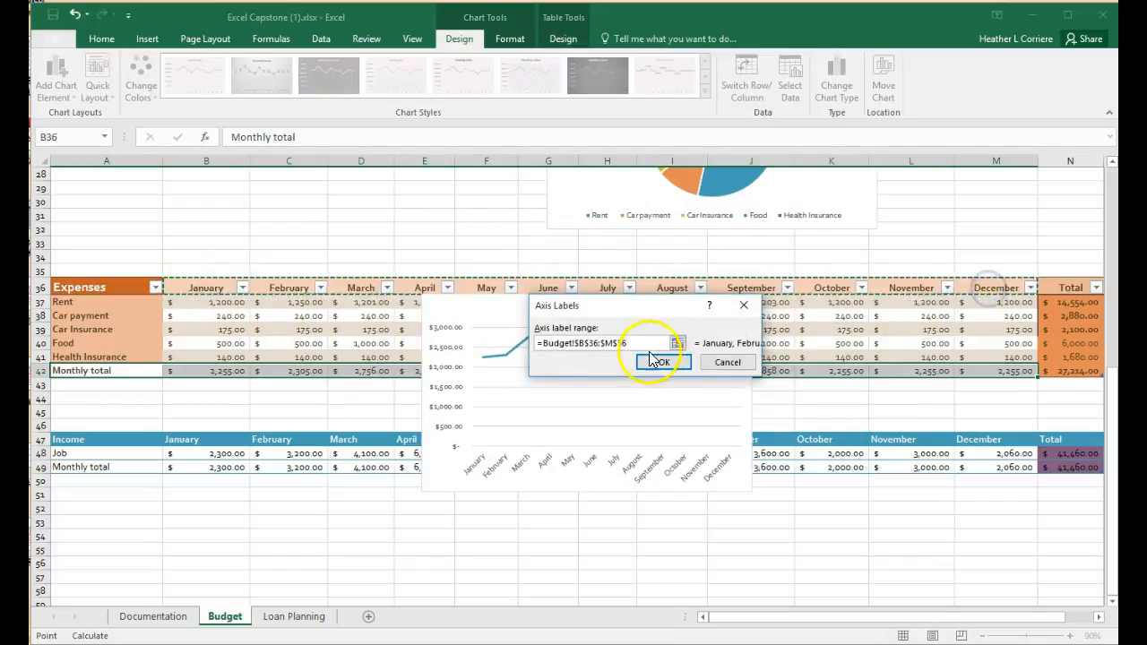
click(770, 443)
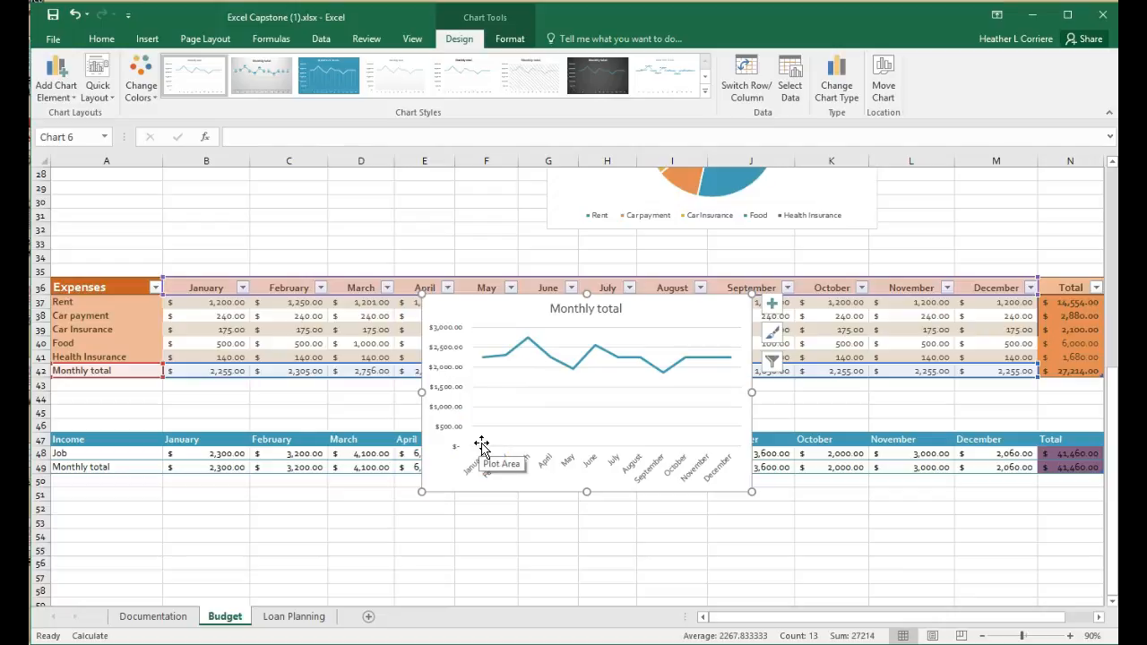
- Set the minimum bound of the line chart's Vertical (Value) Axis to 1500
click(508, 38)
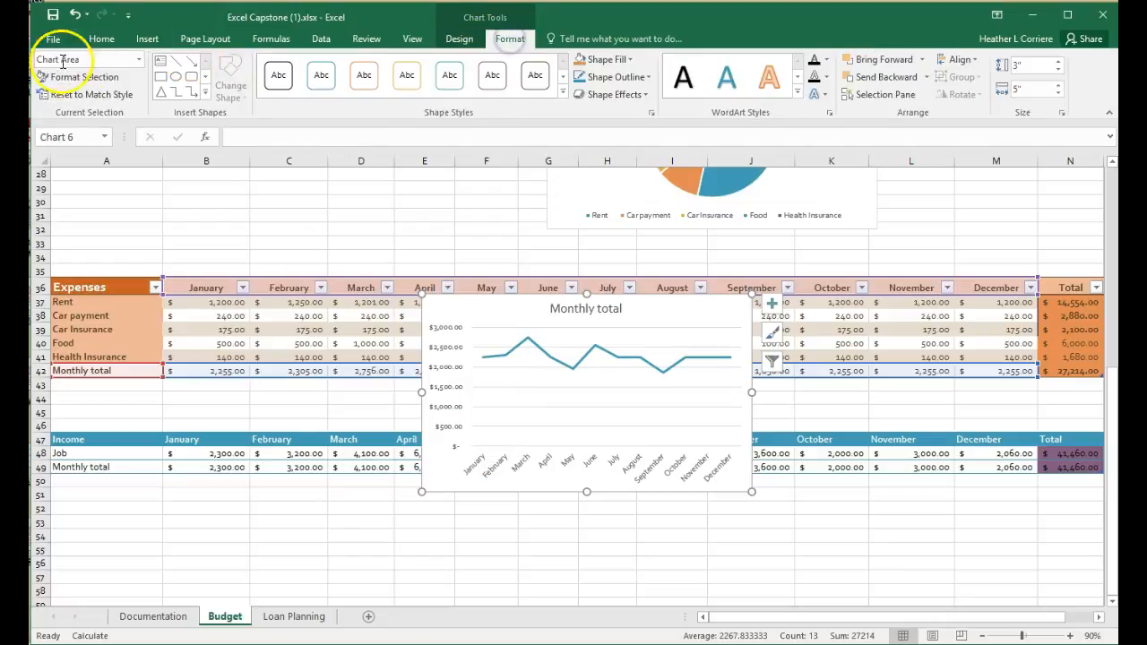
click(139, 60)
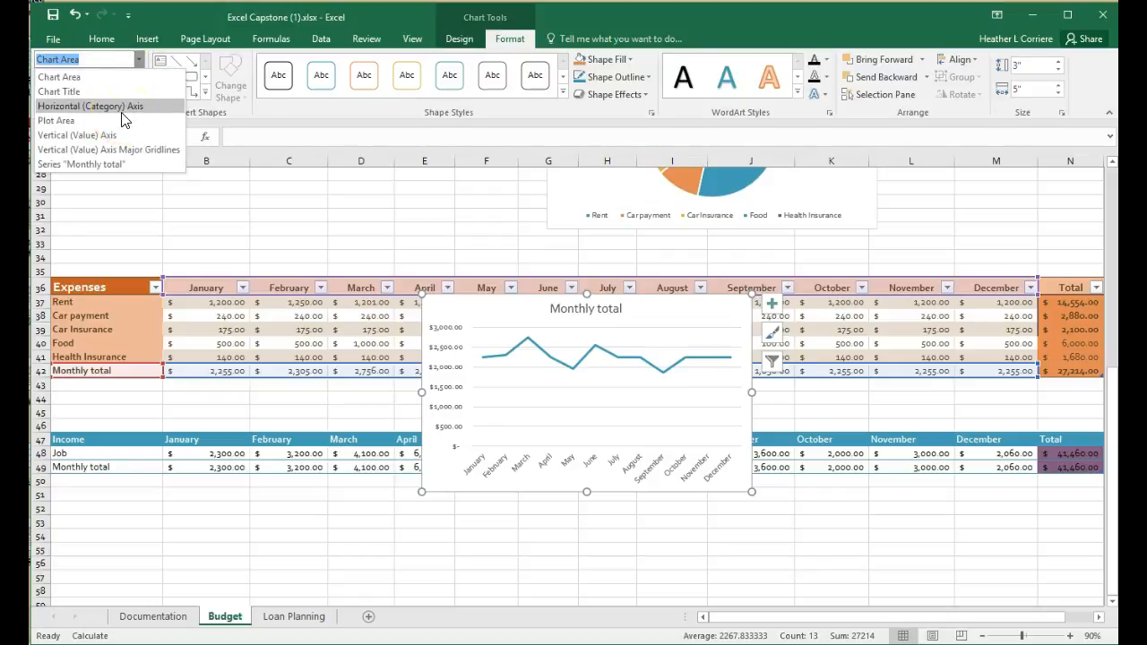
click(111, 139)
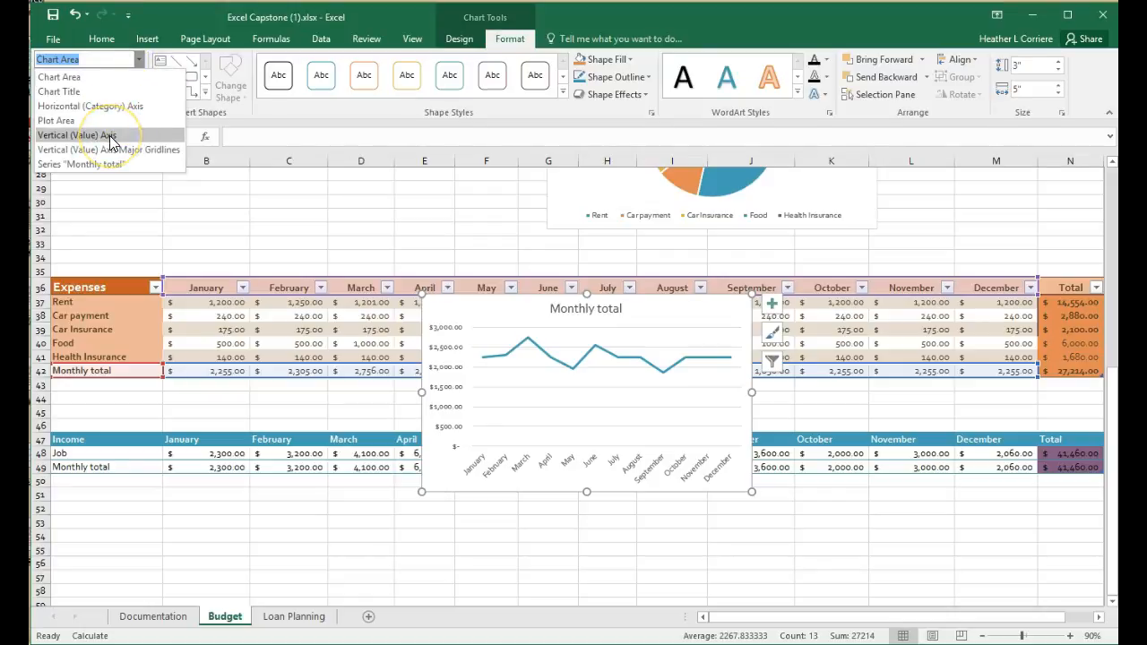
click(111, 139)
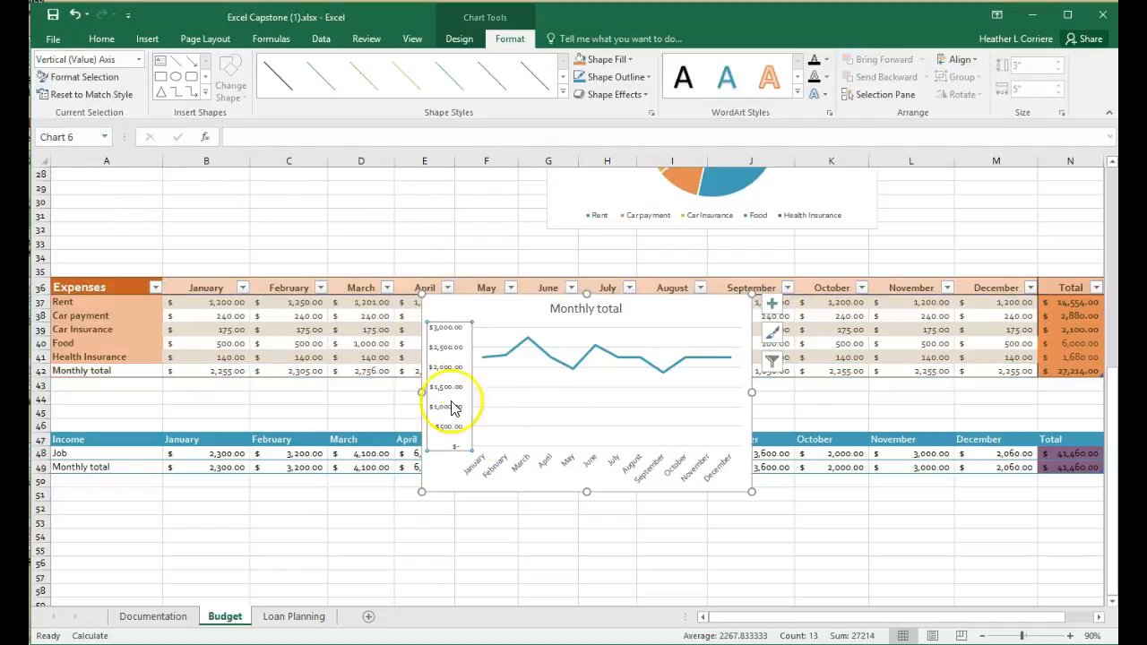
click(102, 84)
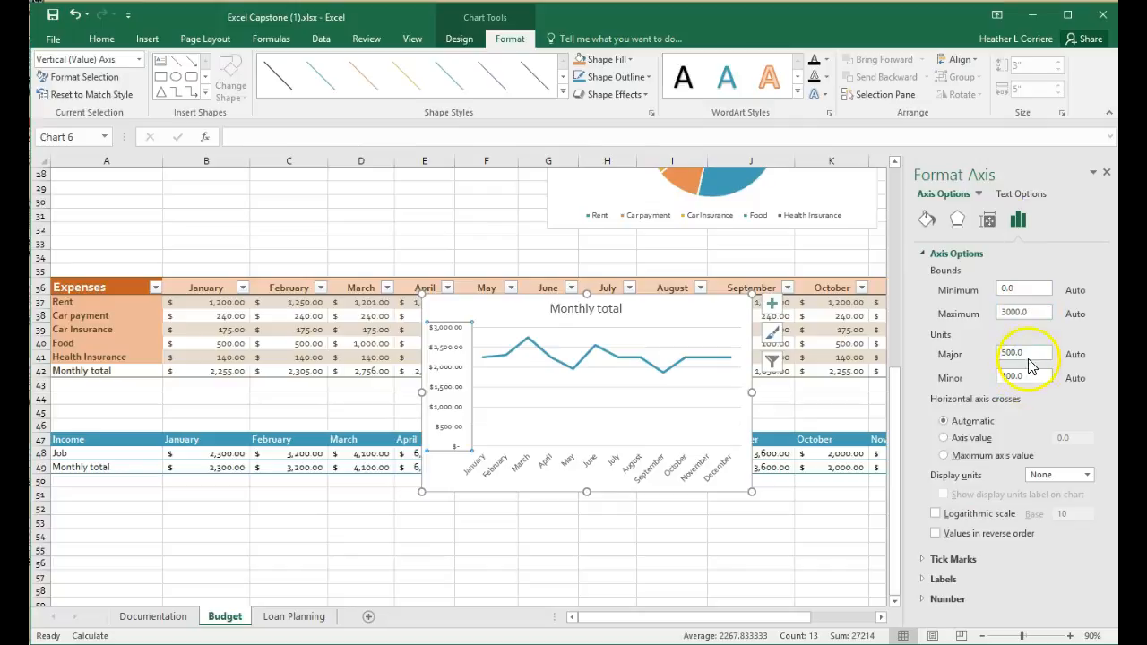
drag(1028, 288, 967, 289)
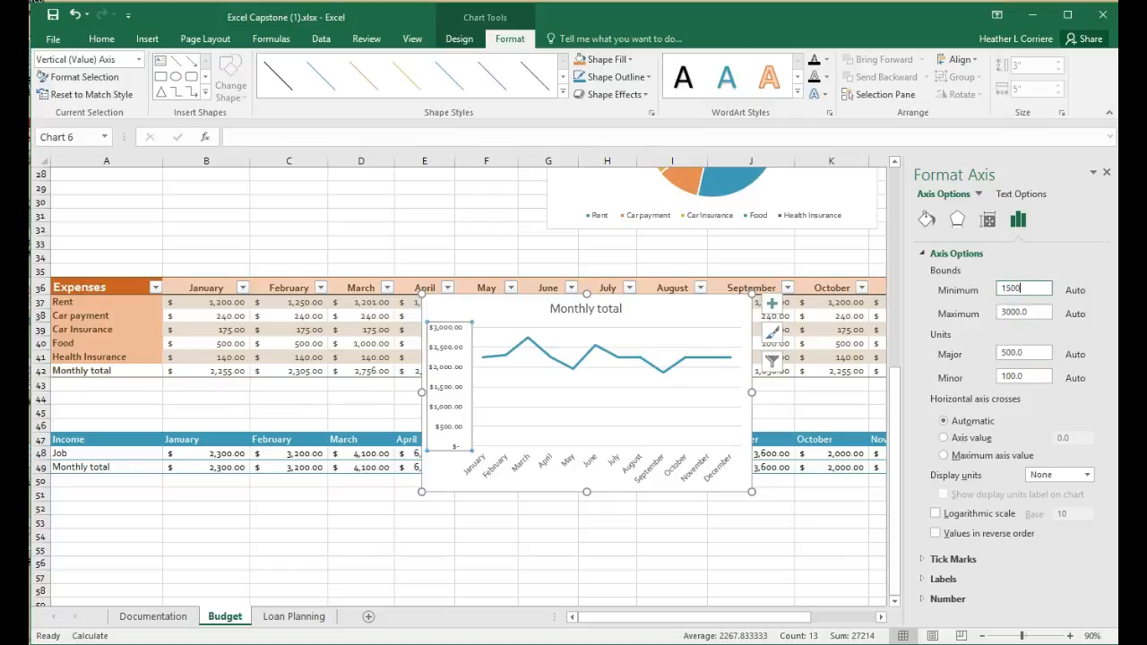
click(1036, 311)
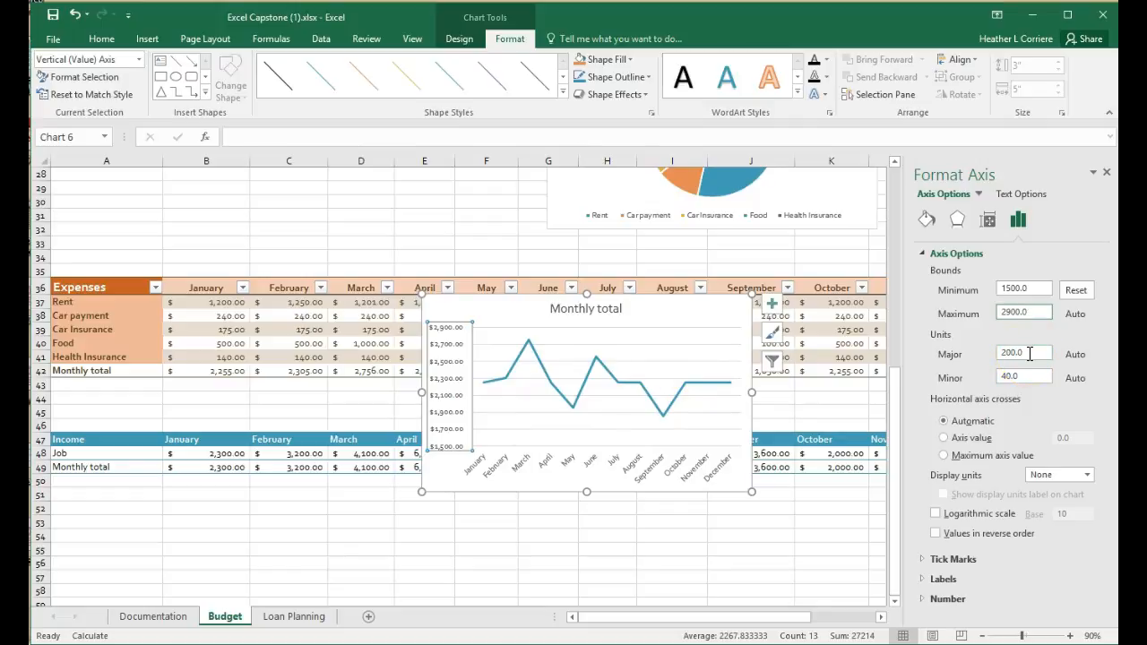
- Set the vertical axis's minor unit to 50 and its major unit to 100
drag(1029, 375, 977, 378)
text(50)
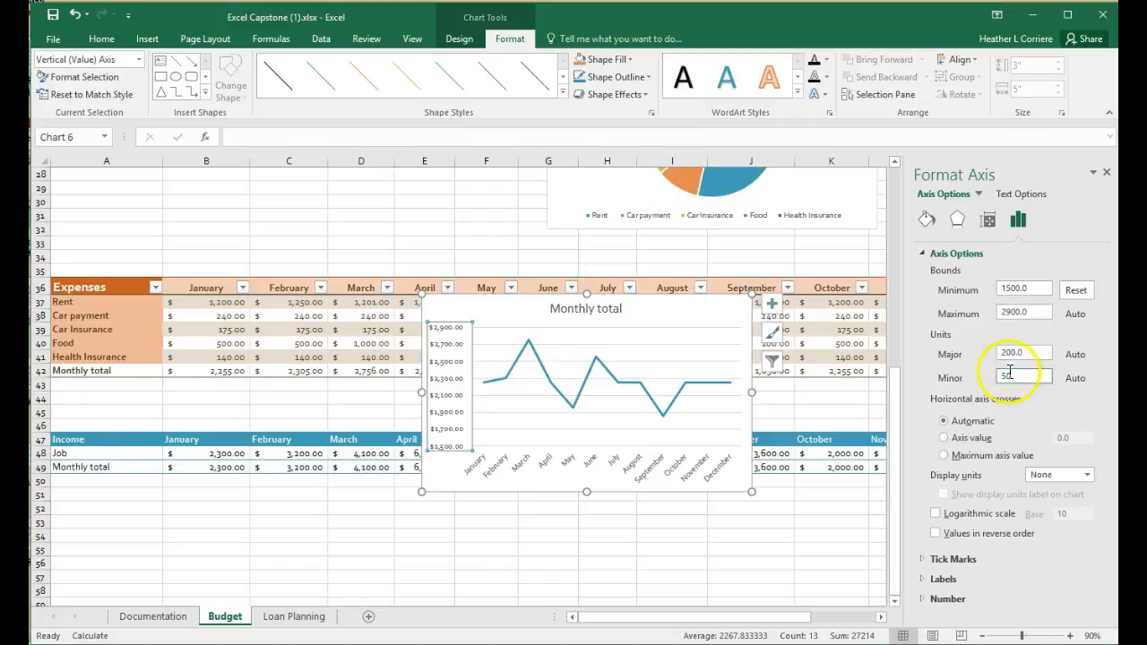
drag(1035, 353, 979, 356)
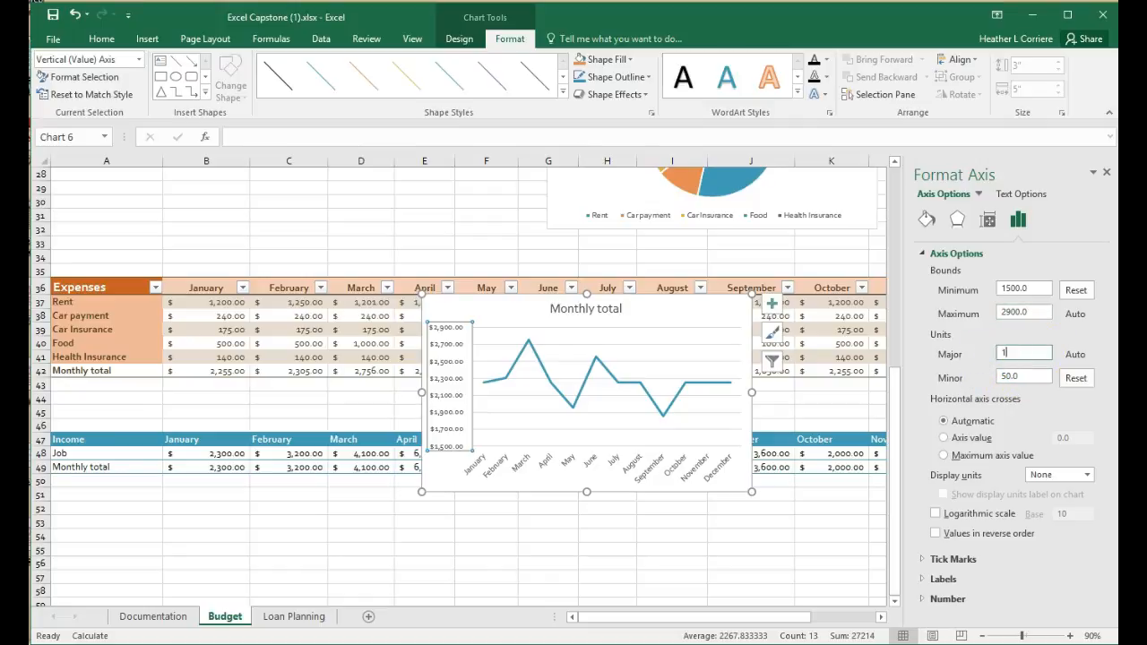
text(100)
key(Return)
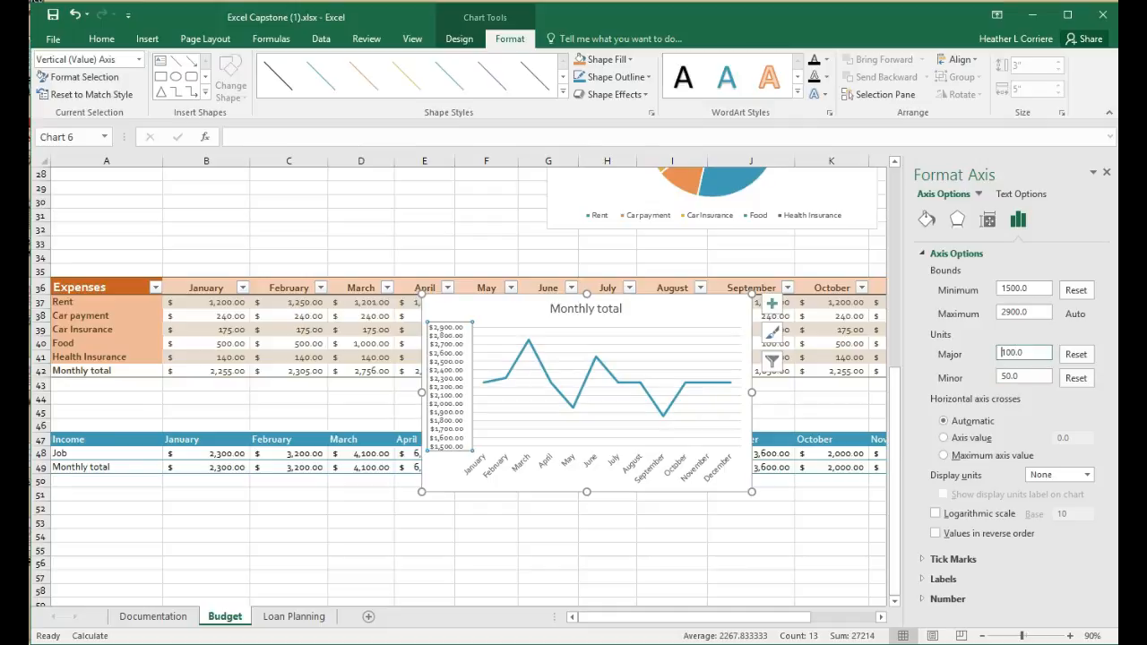
- Change the vertical axis's major unit to 500
click(1030, 352)
text(500)
key(Return)
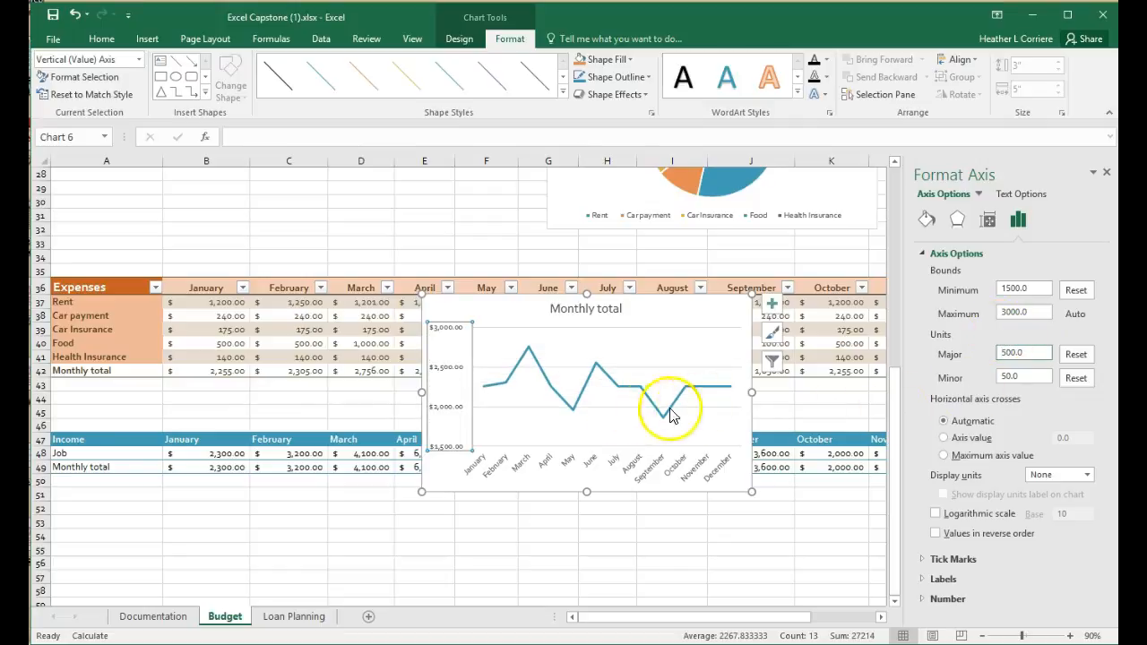
- Move the line chart below the Income table and change its title to Monthly Income
drag(671, 309, 679, 499)
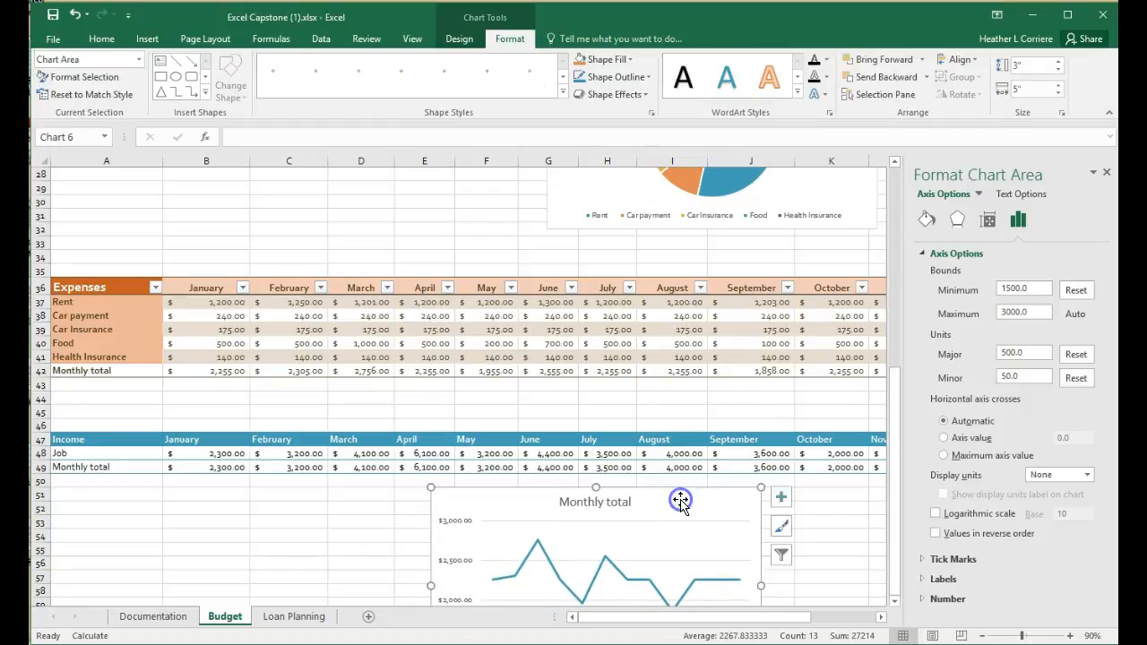
scroll(678, 499, down, 1)
click(613, 465)
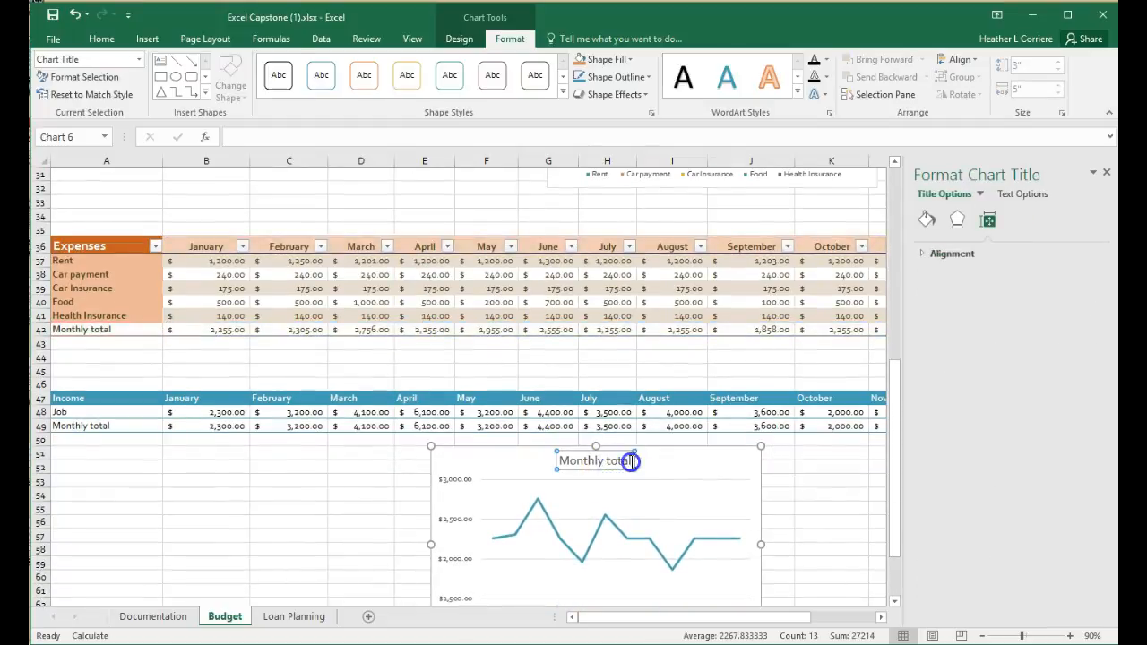
drag(607, 460, 610, 467)
text(Income)
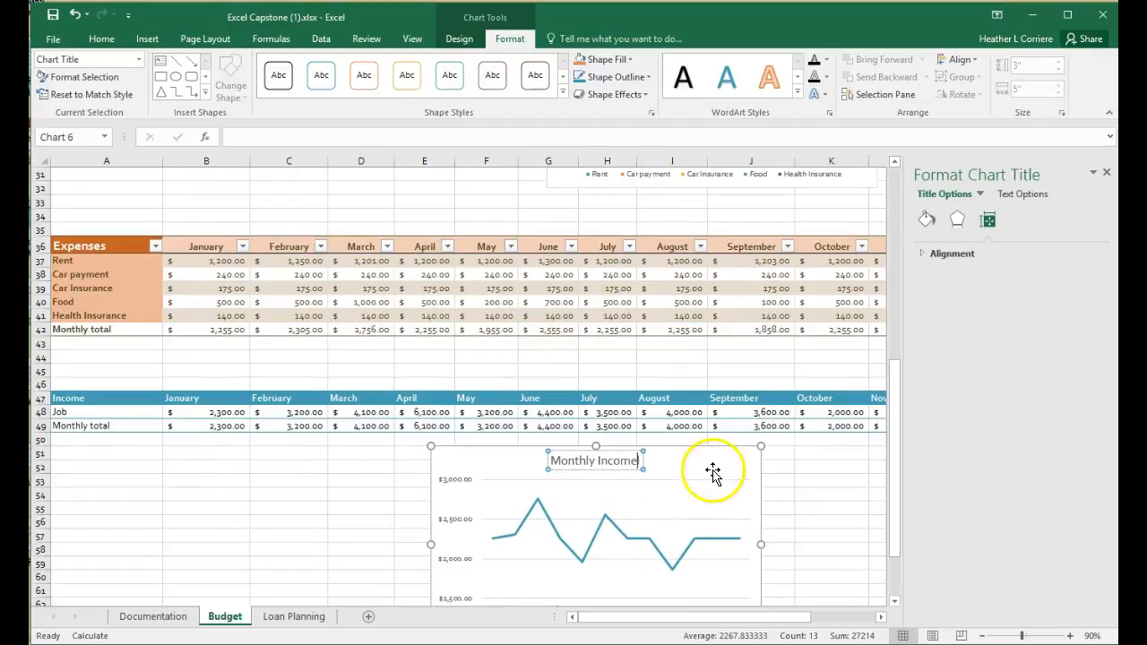
scroll(717, 470, down, 3)
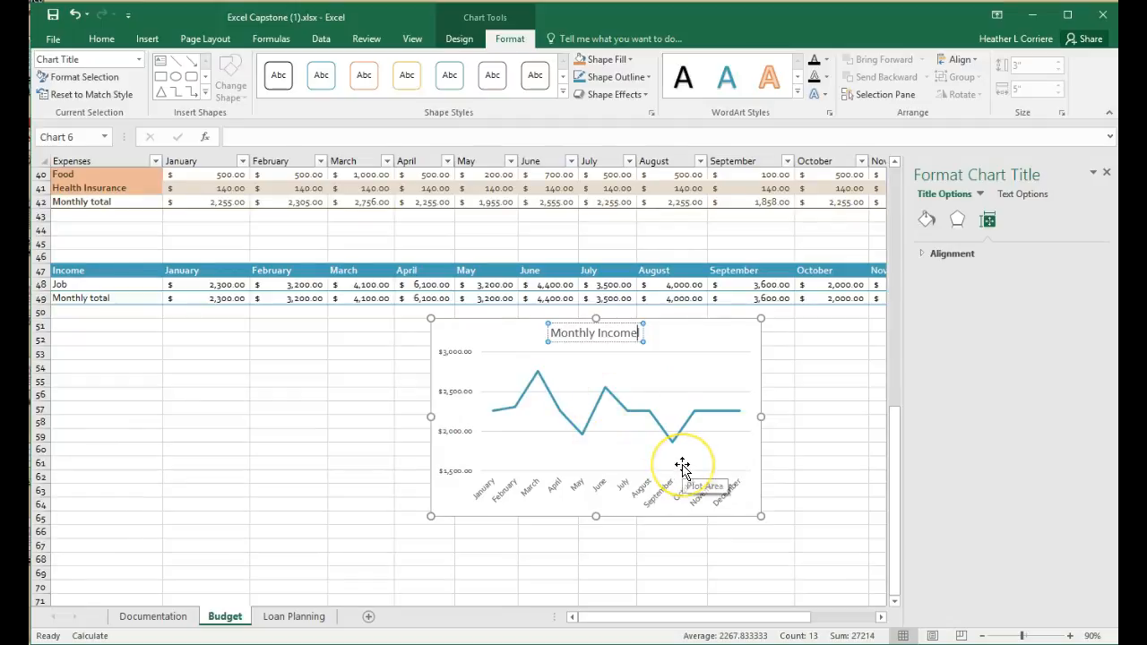
scroll(683, 467, up, 7)
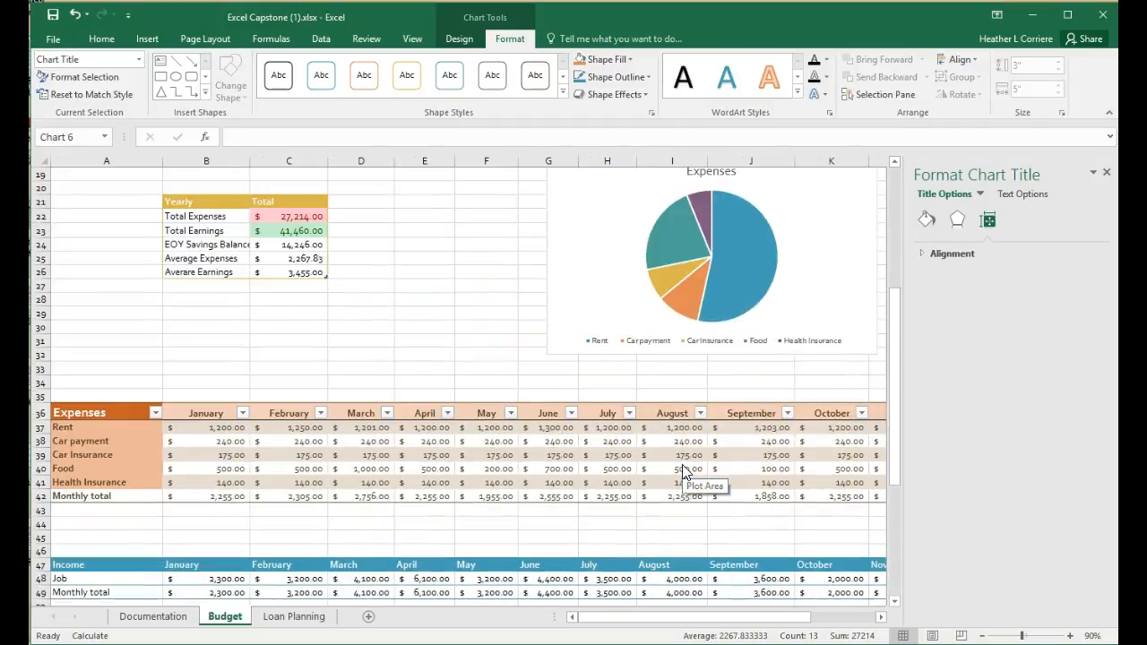
scroll(417, 329, up, 6)
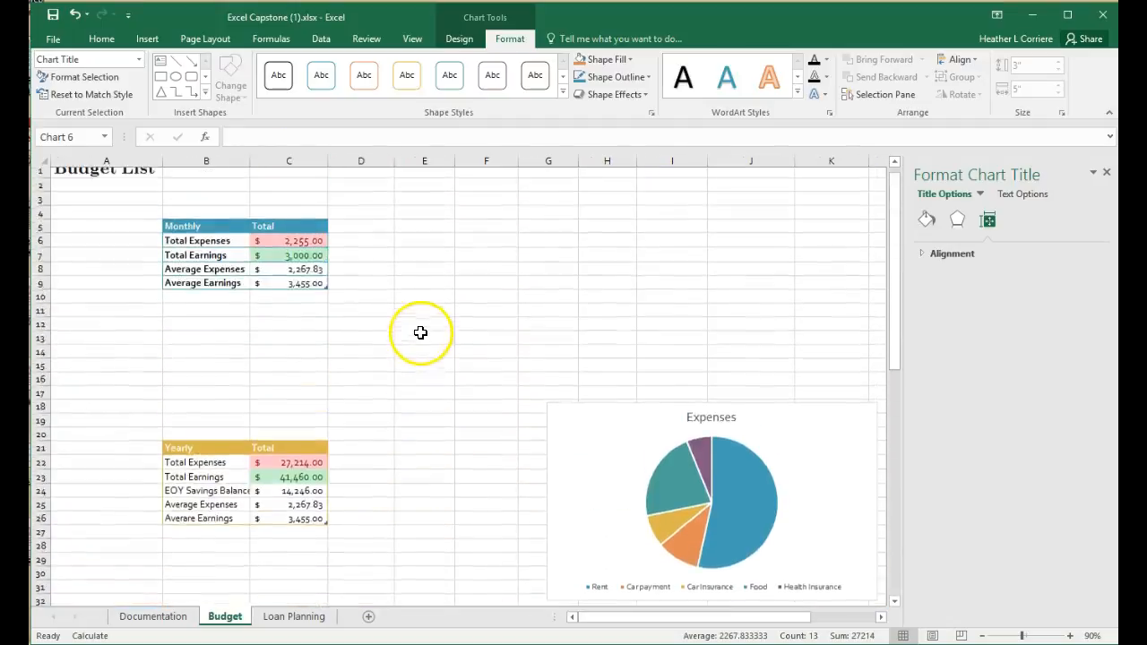